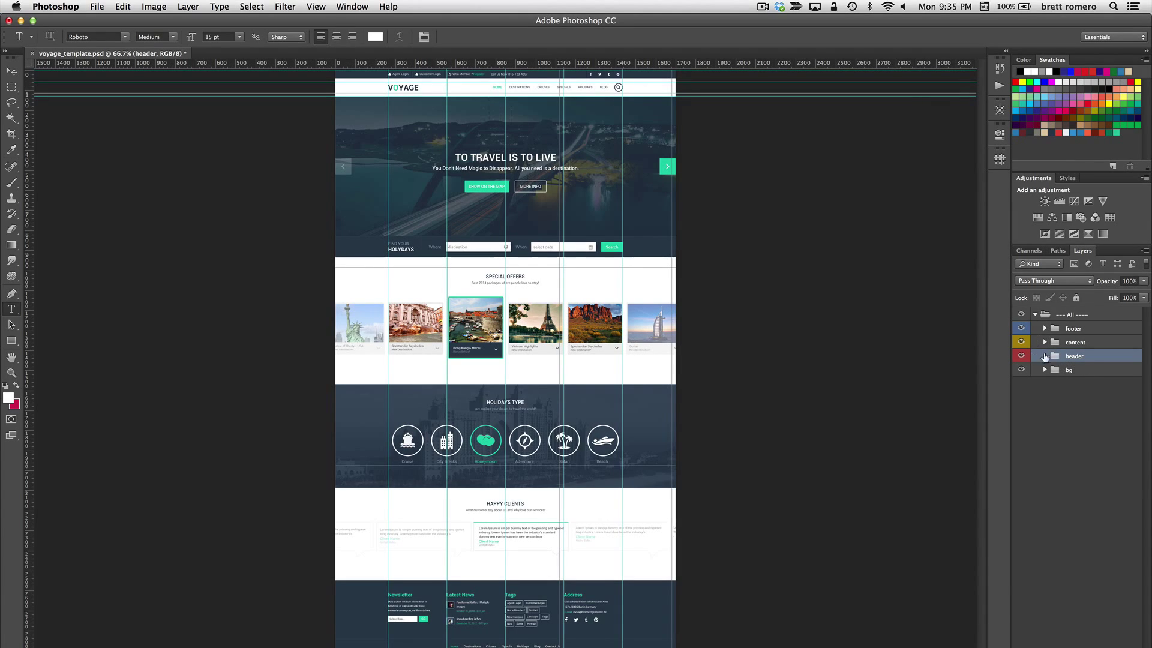
Expand the header group, check the nav.png group's visibility, and copy its layer CSS.
left_click(1021, 356)
left_click(1022, 356)
left_click(1045, 356)
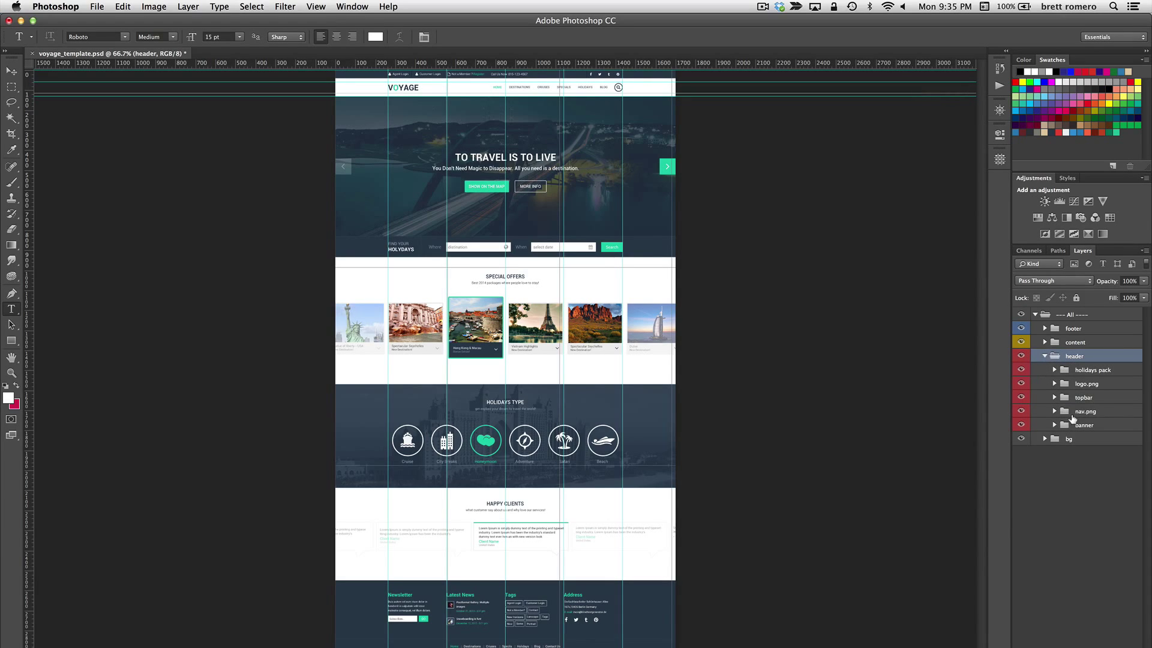
left_click(1073, 411)
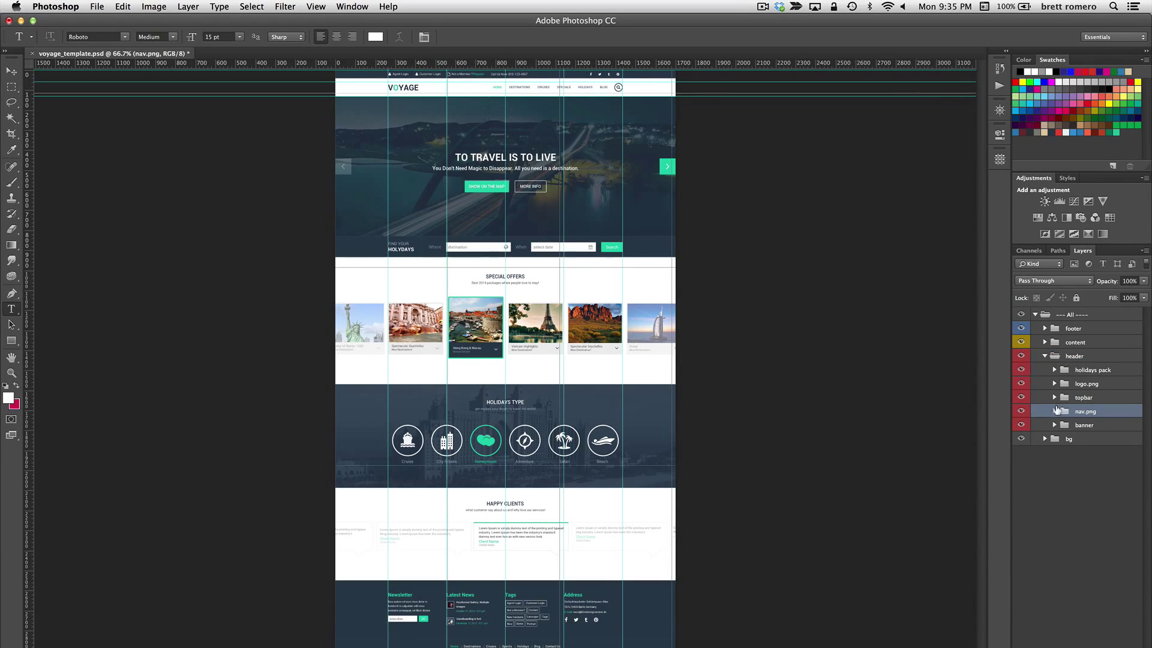
left_click(1021, 411)
left_click(1021, 411)
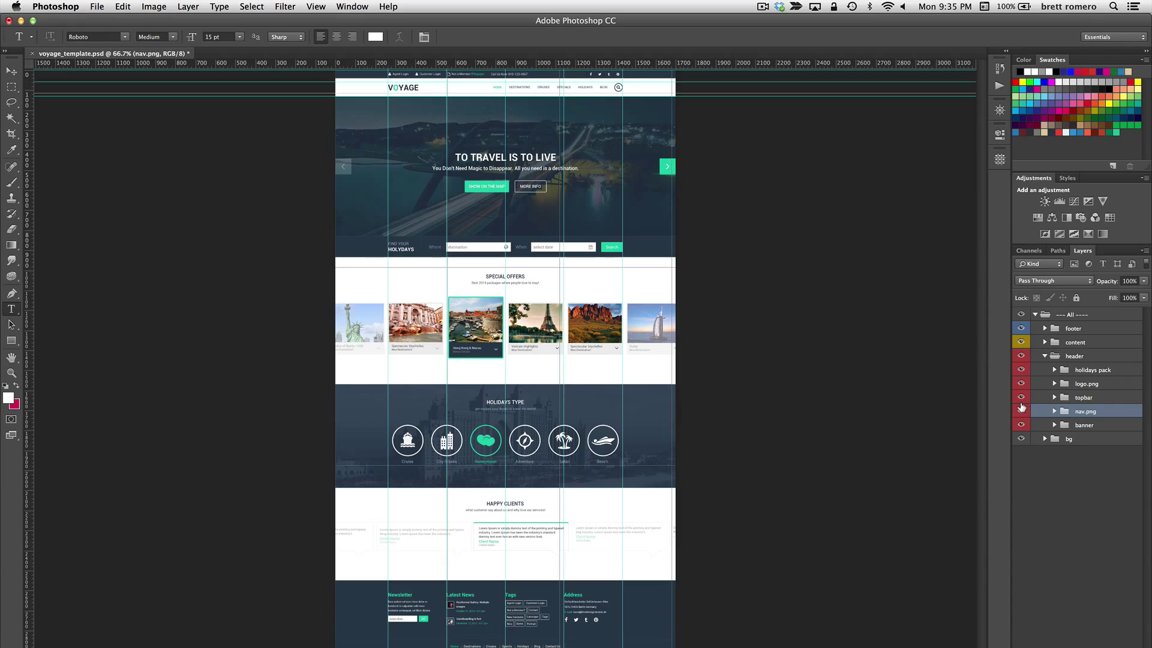
right_click(1080, 411)
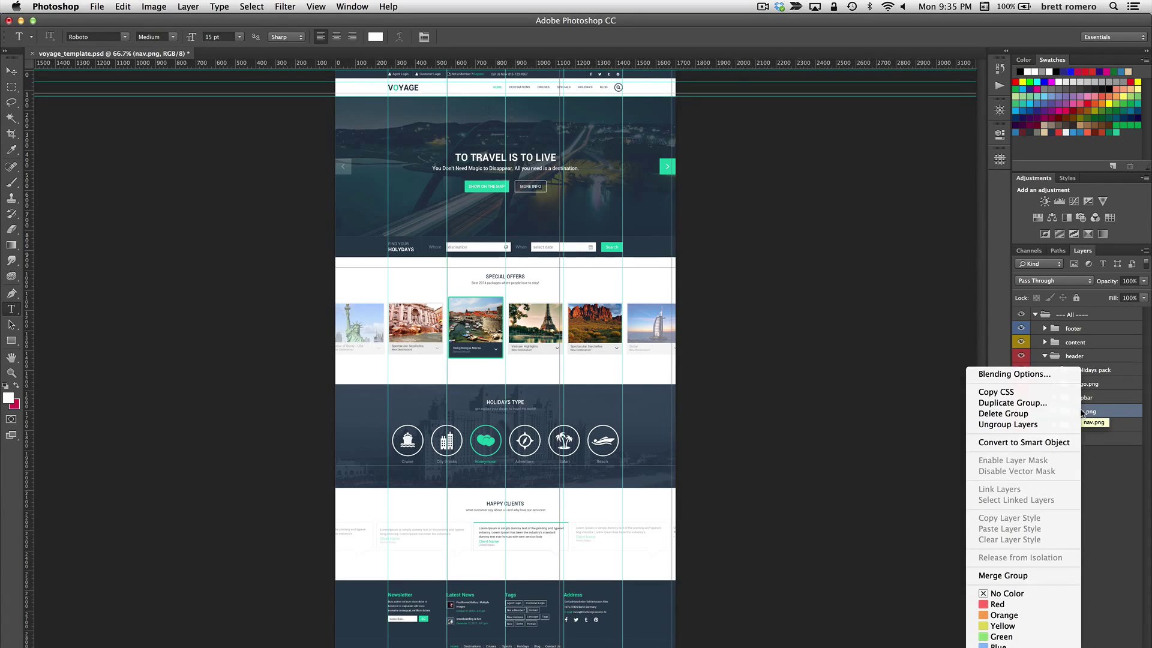
left_click(1034, 393)
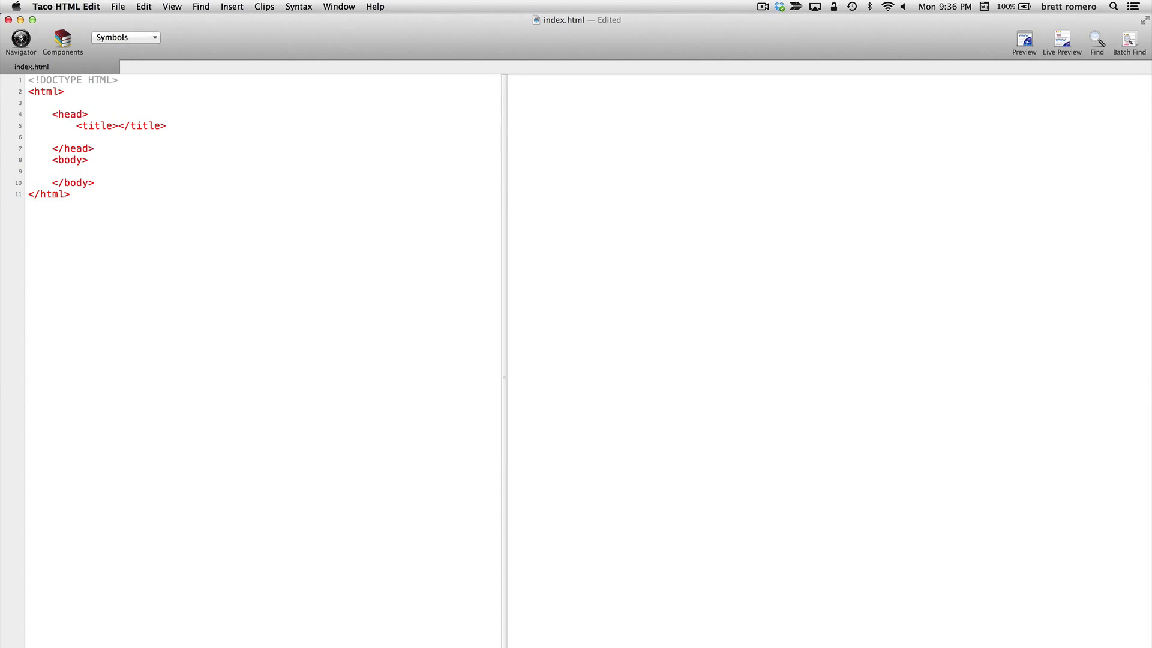
type("<style>")
Create a <style></style> block in the head and paste the copied nav.png CSS inside.
key("Return")
type("</style>")
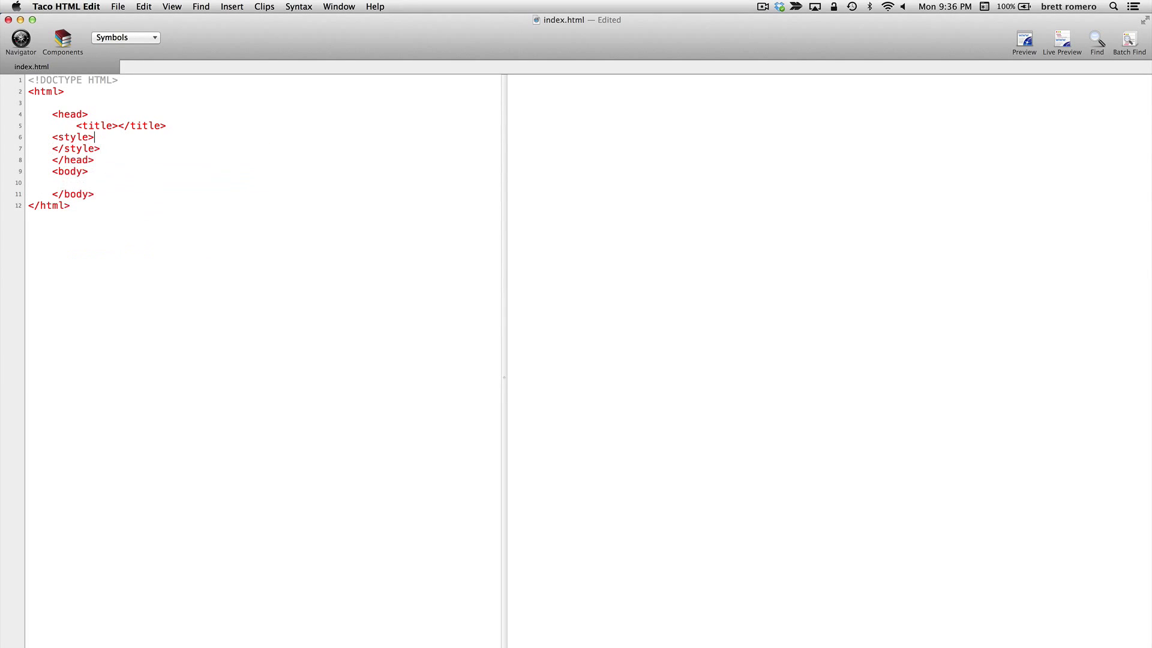
key("Up")
key("Return")
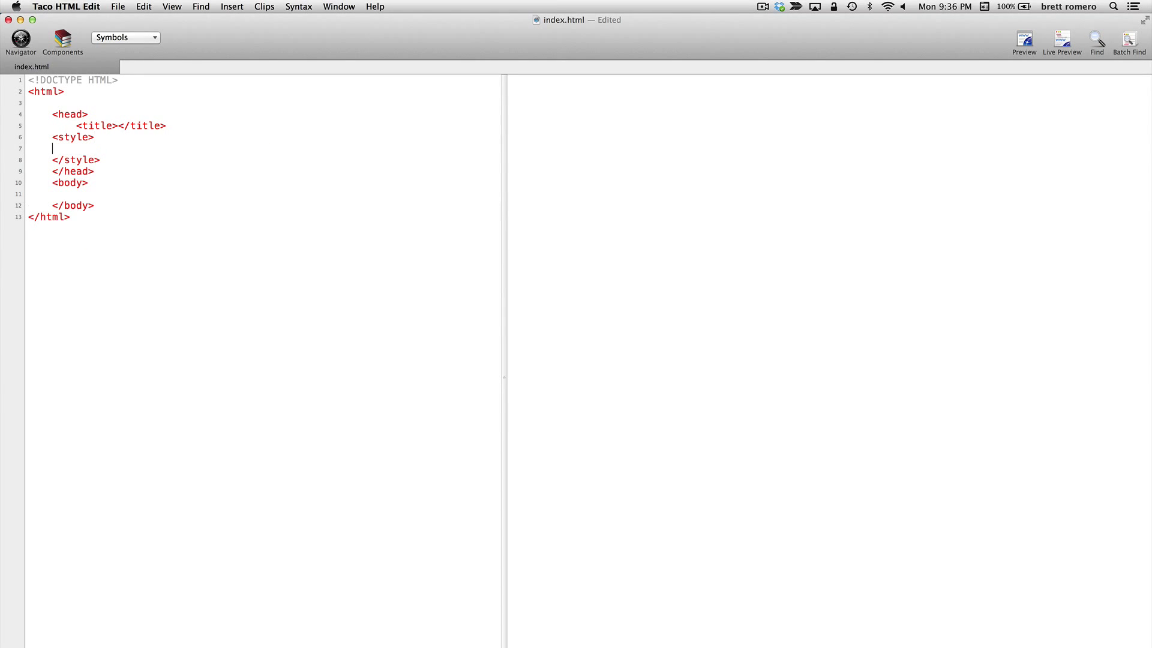
key("super+v")
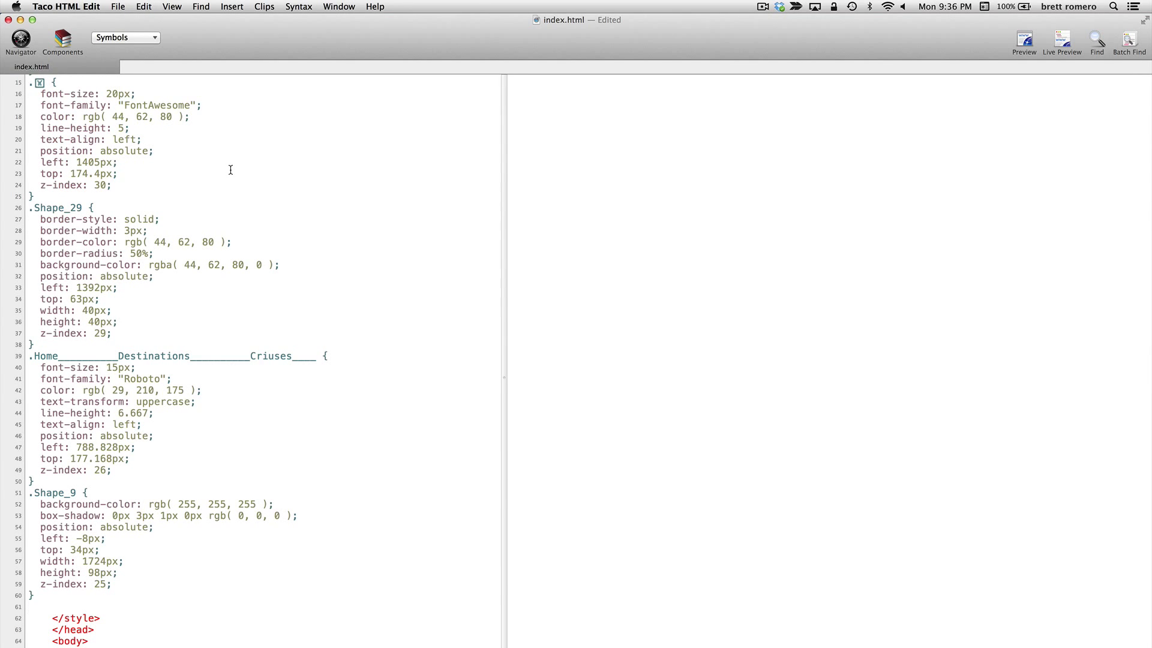
scroll(231, 169, "up", 2)
scroll(231, 169, "up", 2)
scroll(230, 169, "up", 3)
scroll(231, 169, "down", 1)
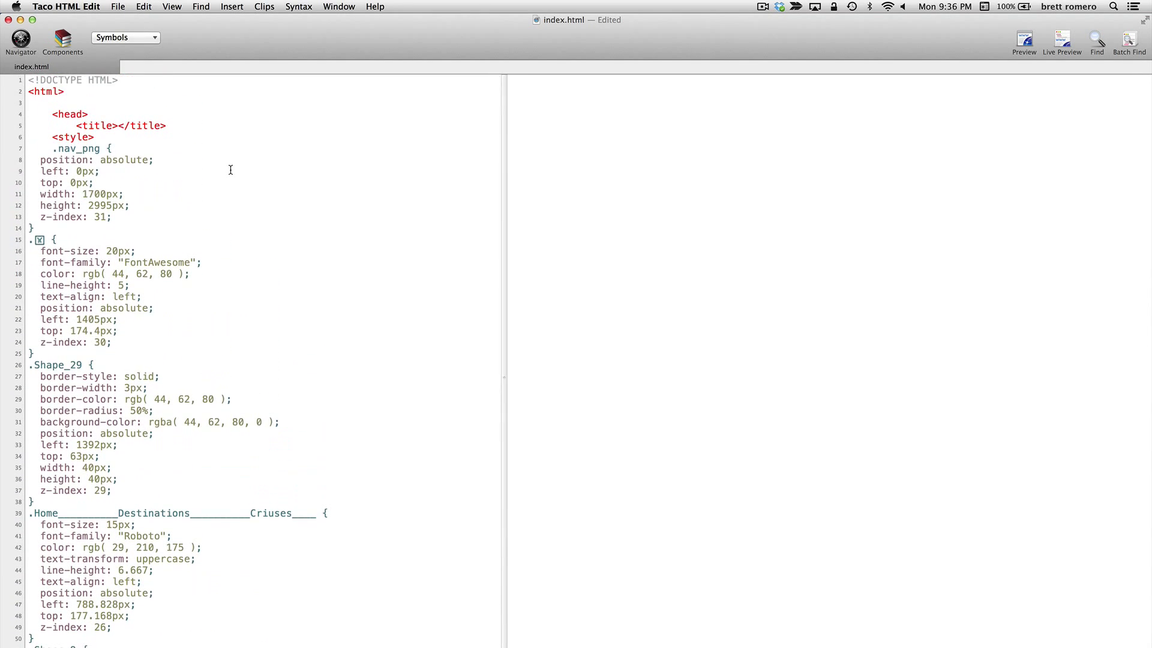
scroll(231, 170, "down", 2)
scroll(231, 169, "down", 1)
scroll(231, 169, "up", 1)
scroll(230, 169, "up", 1)
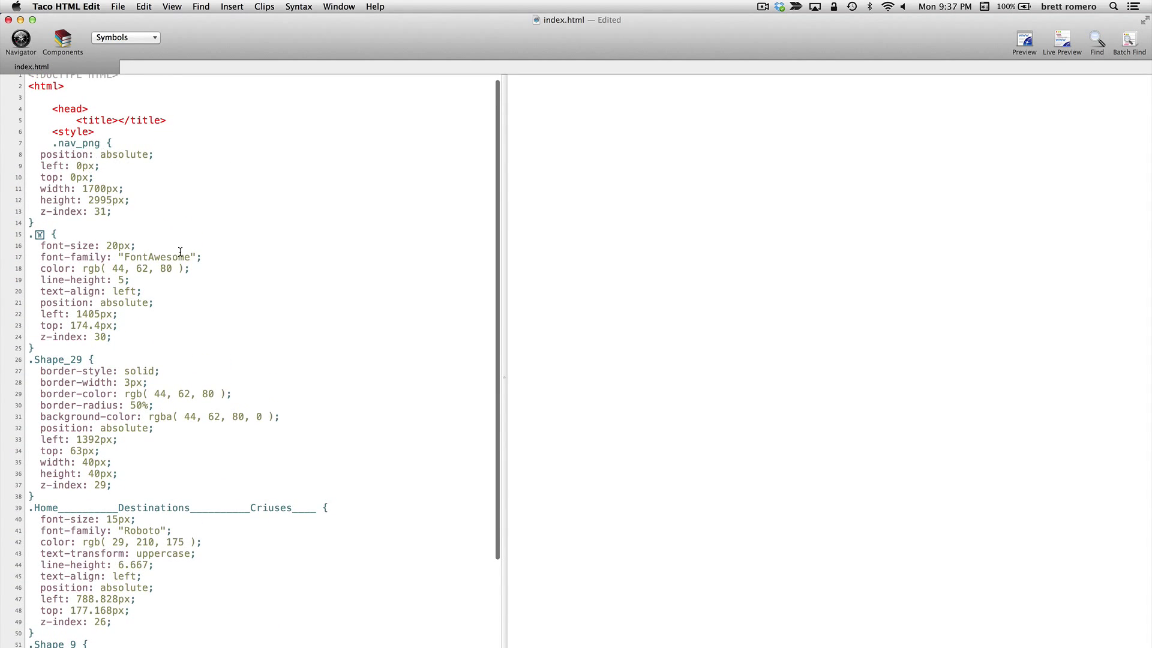
scroll(180, 253, "down", 1)
scroll(181, 253, "down", 1)
scroll(180, 253, "down", 2)
scroll(180, 253, "down", 3)
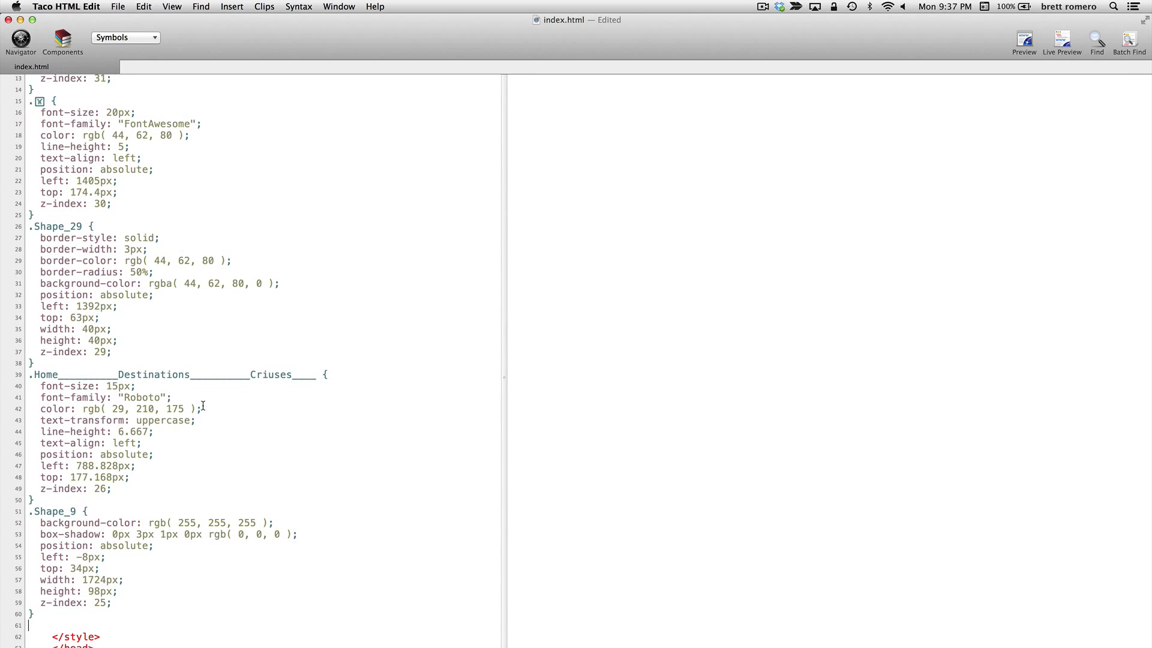
scroll(156, 329, "up", 2)
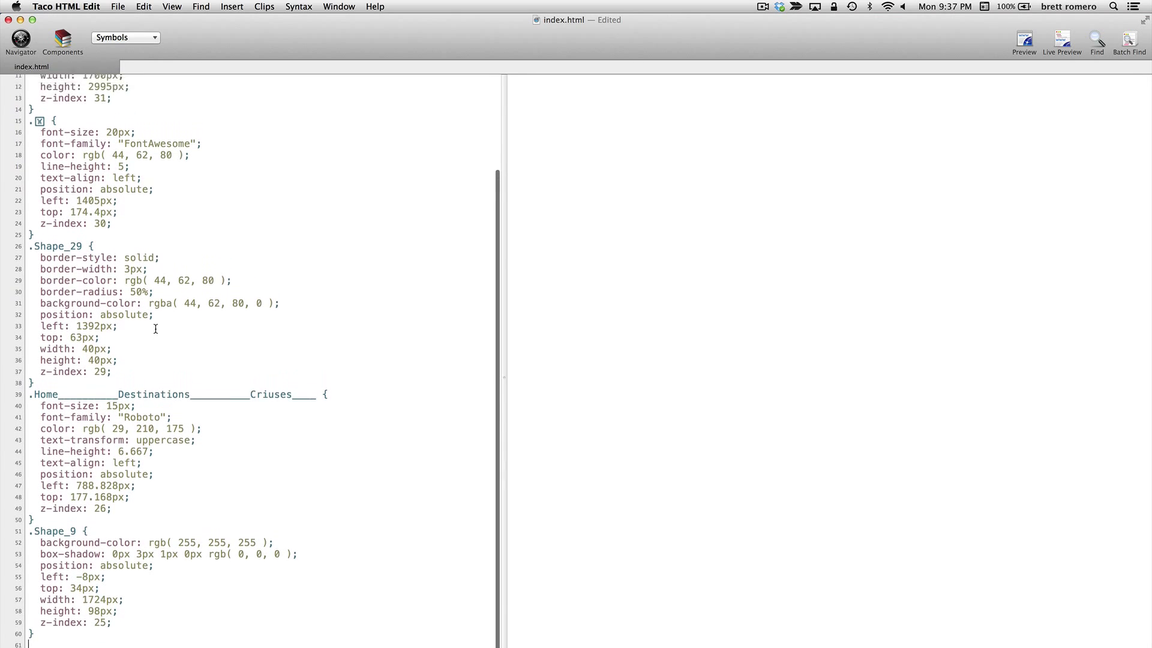
scroll(155, 328, "up", 5)
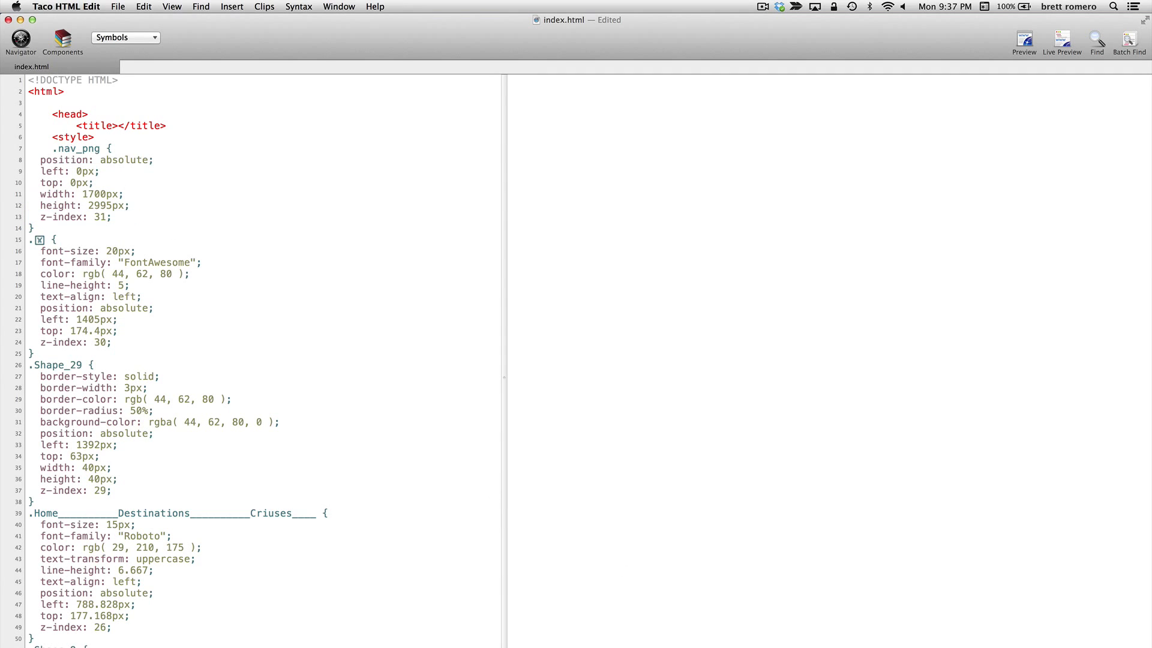
key("super+Tab")
Strip the underscore runs from Home Destinations Criuses and delete the box glyph from the icon selector.
left_click_drag(118, 514, 60, 514)
key("BackSpace")
left_click_drag(190, 516, 131, 516)
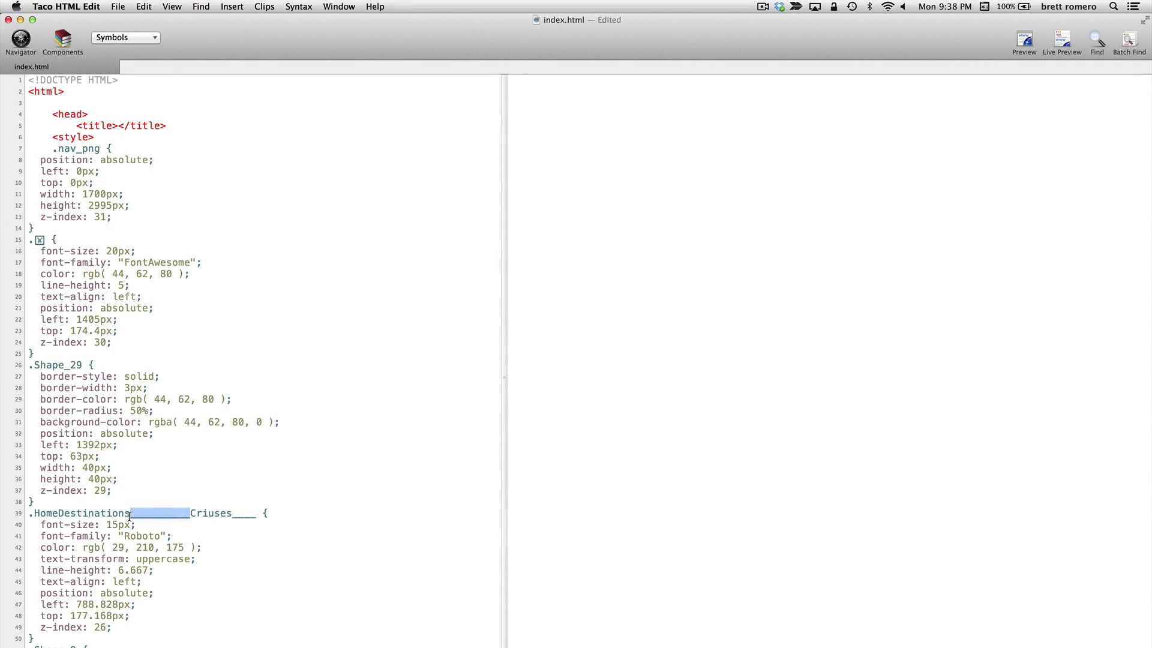
key("BackSpace")
left_click_drag(202, 513, 172, 514)
key("BackSpace")
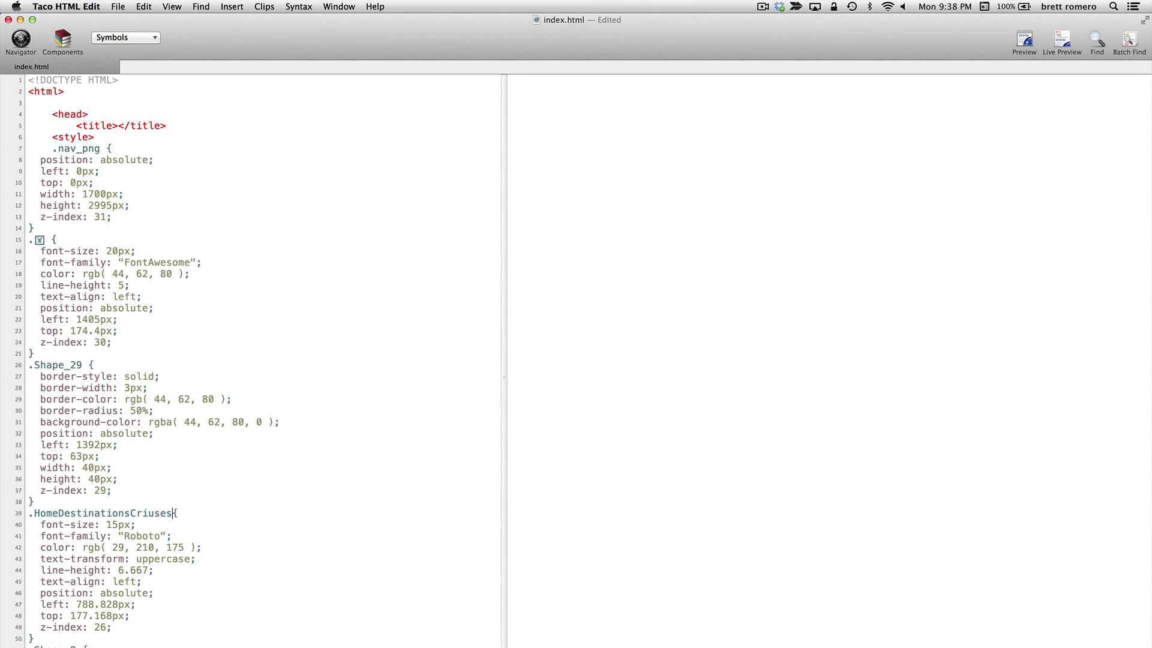
left_click(47, 240)
key("BackSpace")
type("symbol")
scroll(233, 402, "down", 2)
scroll(234, 402, "down", 2)
scroll(252, 495, "down", 1)
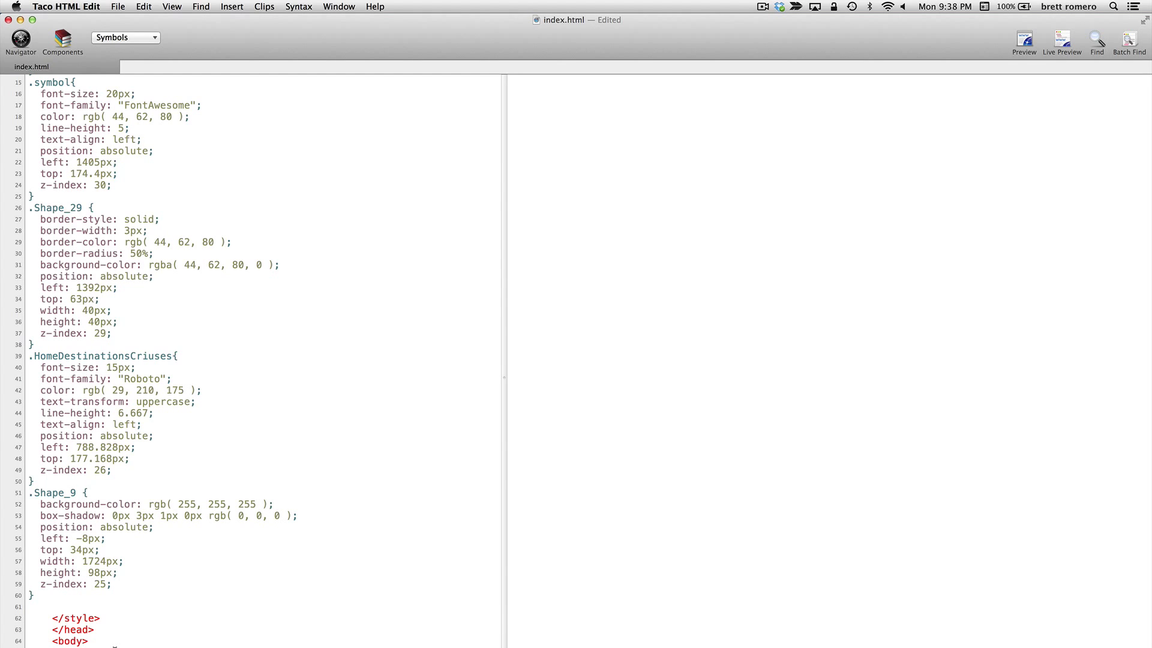
type("<header")
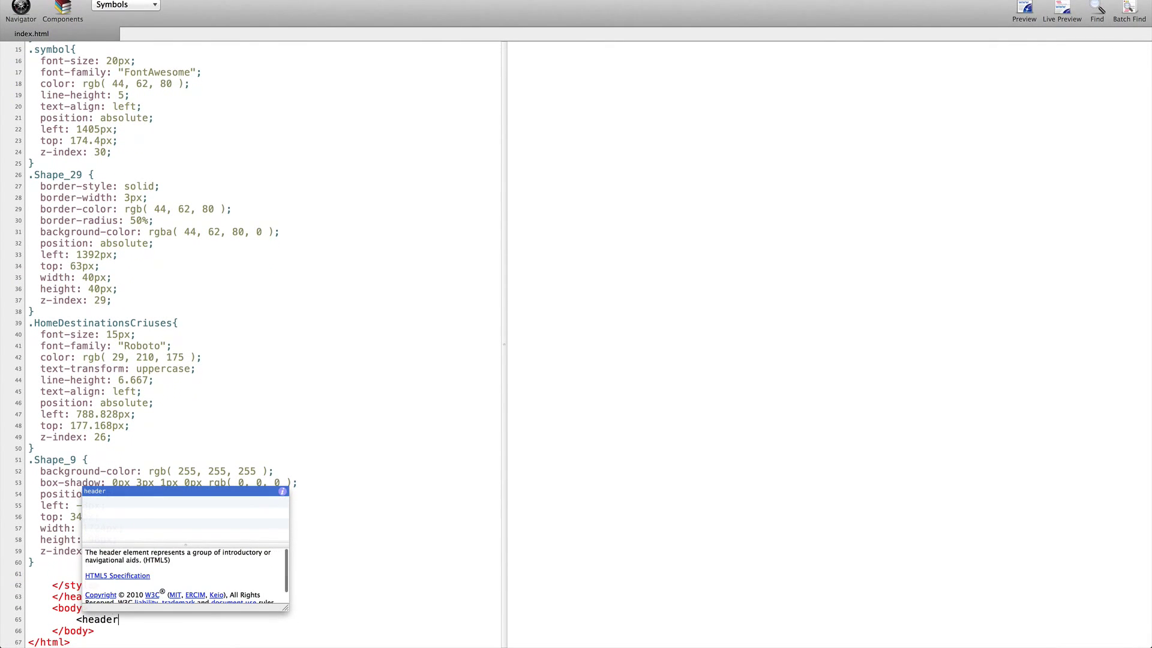
type(">")
Insert a <header></header> element in the body with an empty line for its text.
key("Return")
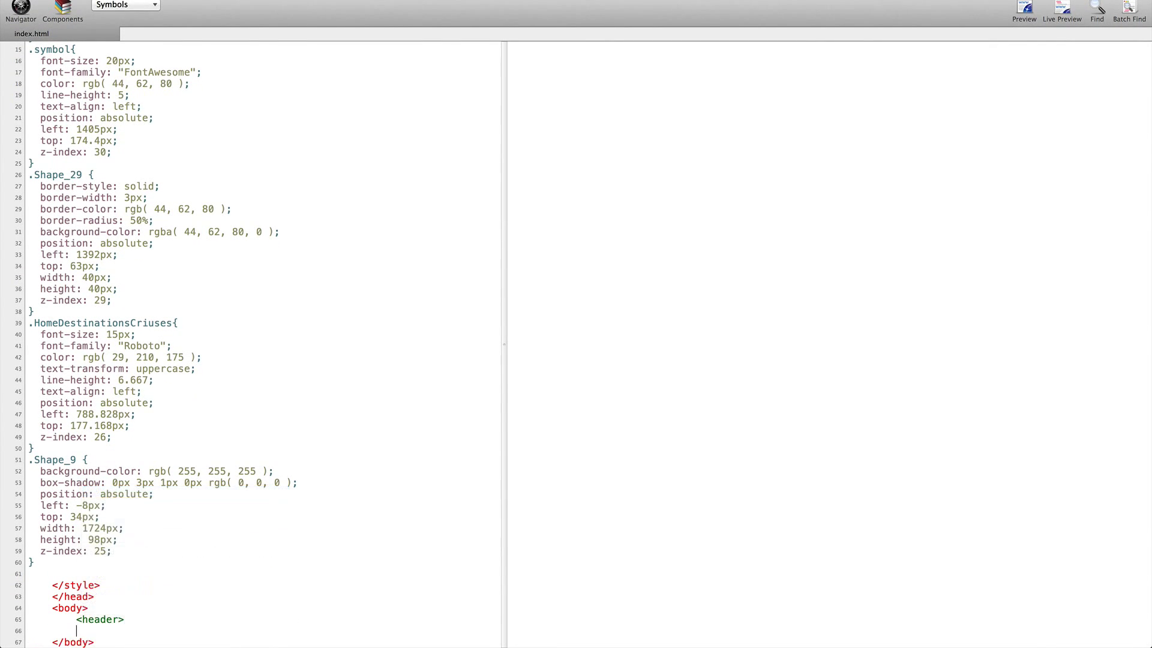
type("</head")
key("Return")
key("Return")
left_click(909, 639)
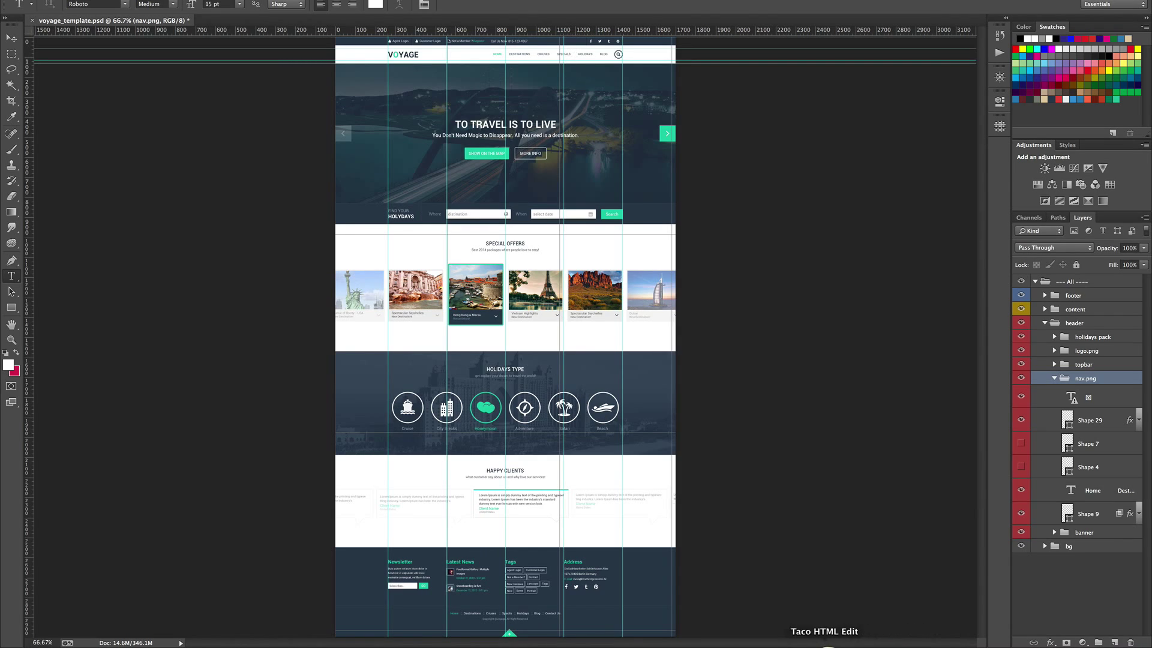
left_click(827, 640)
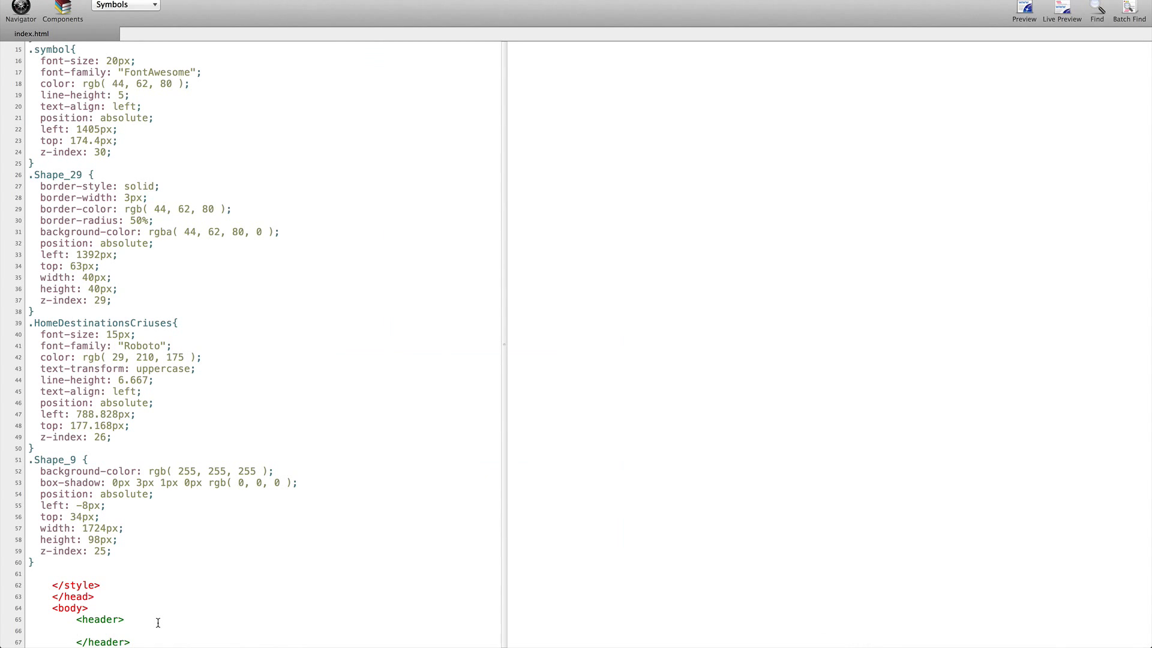
type("Home ")
type("Destinations Cruises")
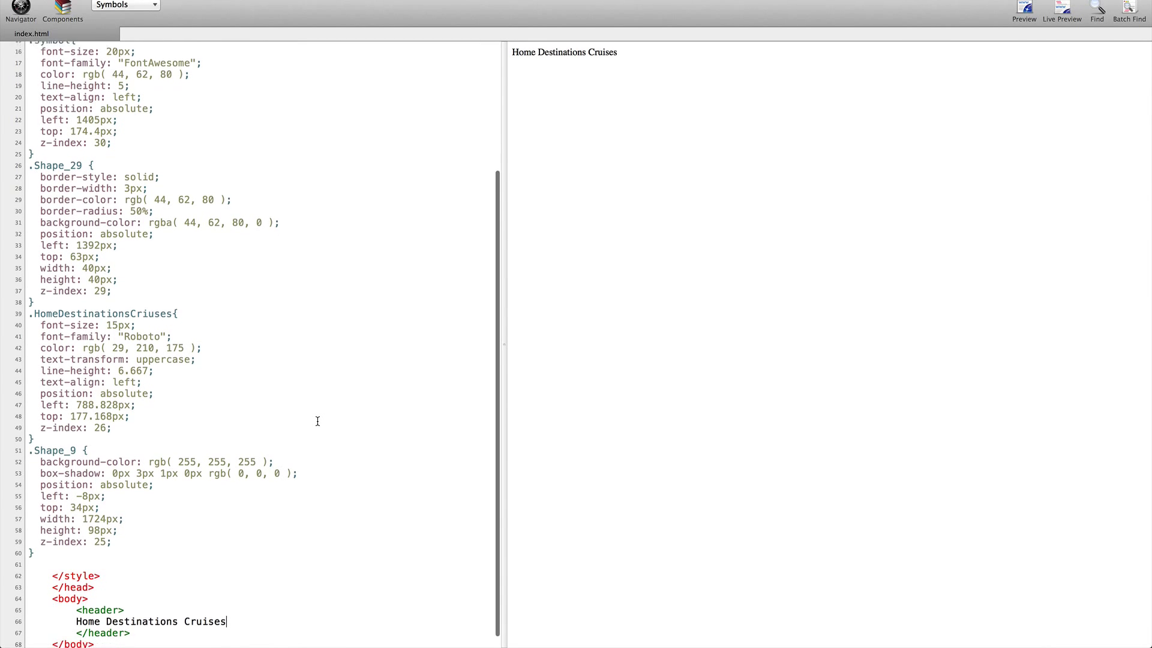
scroll(316, 421, "down", 1)
scroll(317, 421, "up", 2)
scroll(316, 421, "up", 2)
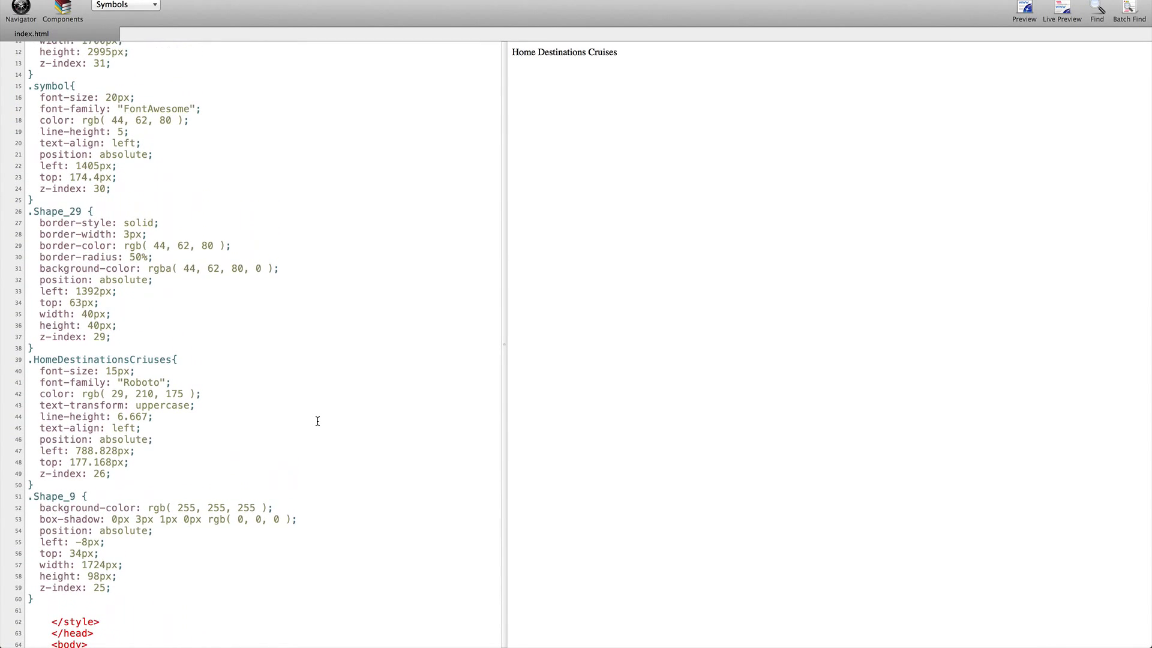
scroll(316, 422, "up", 1)
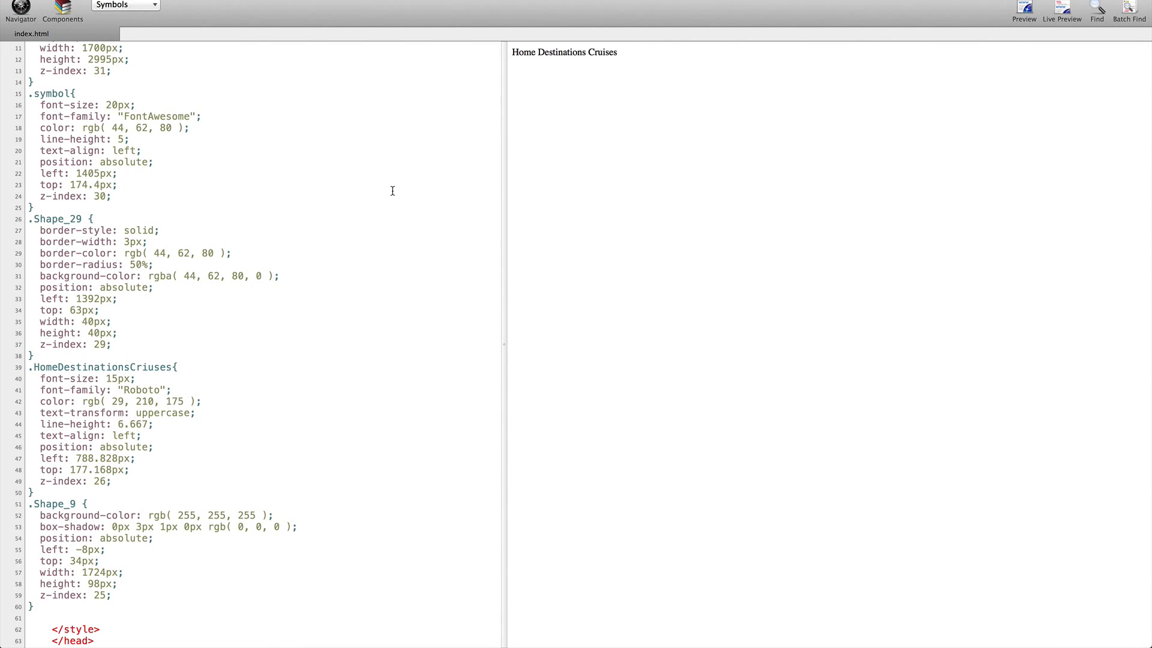
scroll(393, 192, "up", 2)
scroll(393, 191, "up", 2)
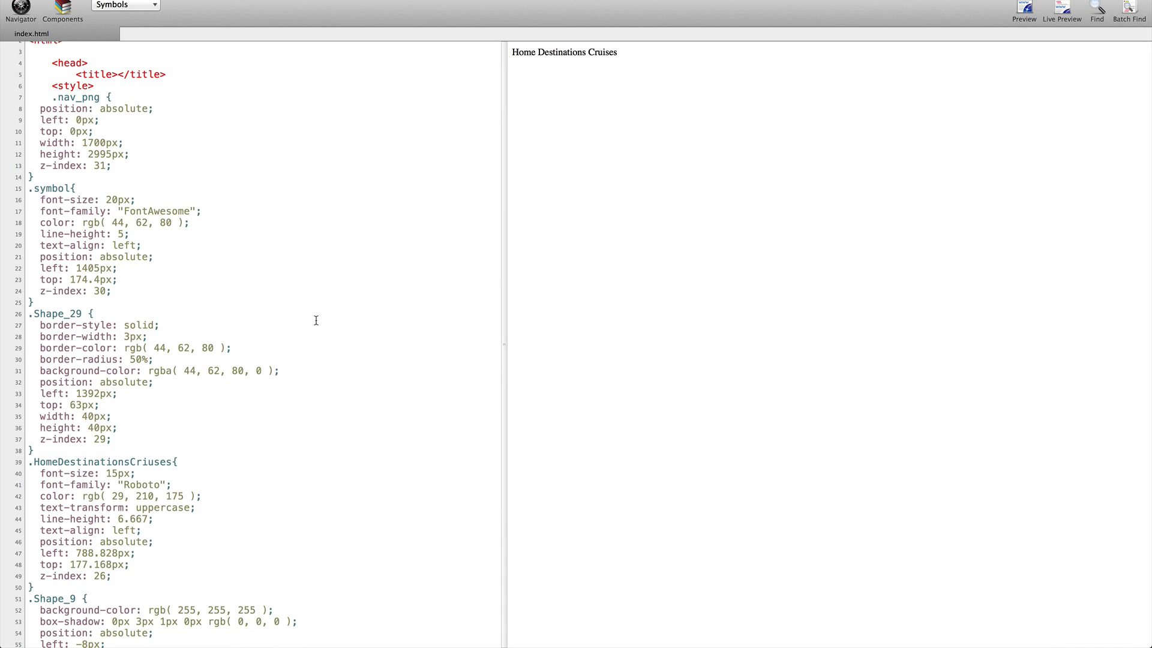
scroll(177, 319, "down", 3)
scroll(177, 319, "down", 3)
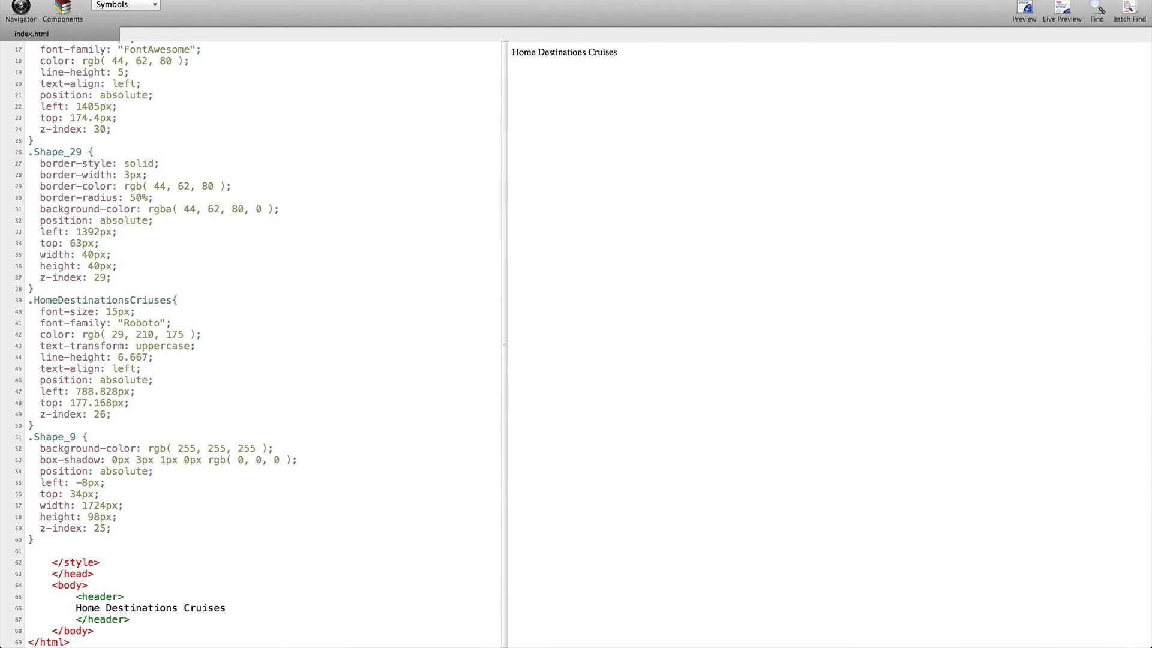
type(" K")
Place the cursor after '<header' on line 65 to add class="".
left_click(231, 594)
left_click(122, 597)
type("class=\"")
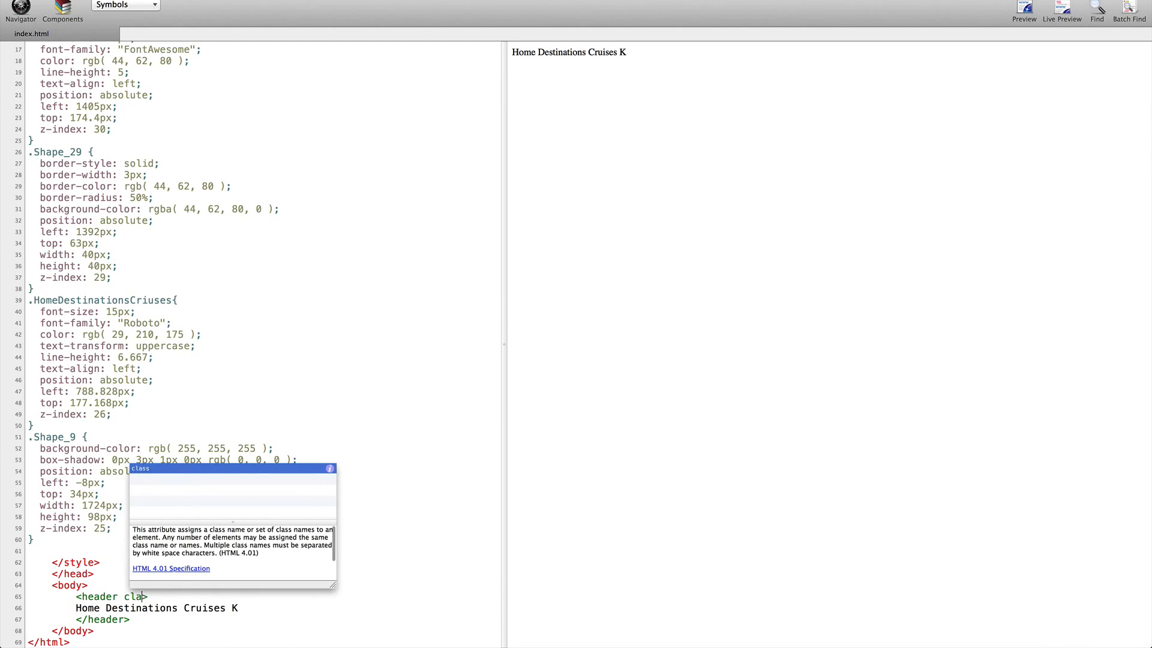
type("\"")
scroll(273, 316, "up", 5)
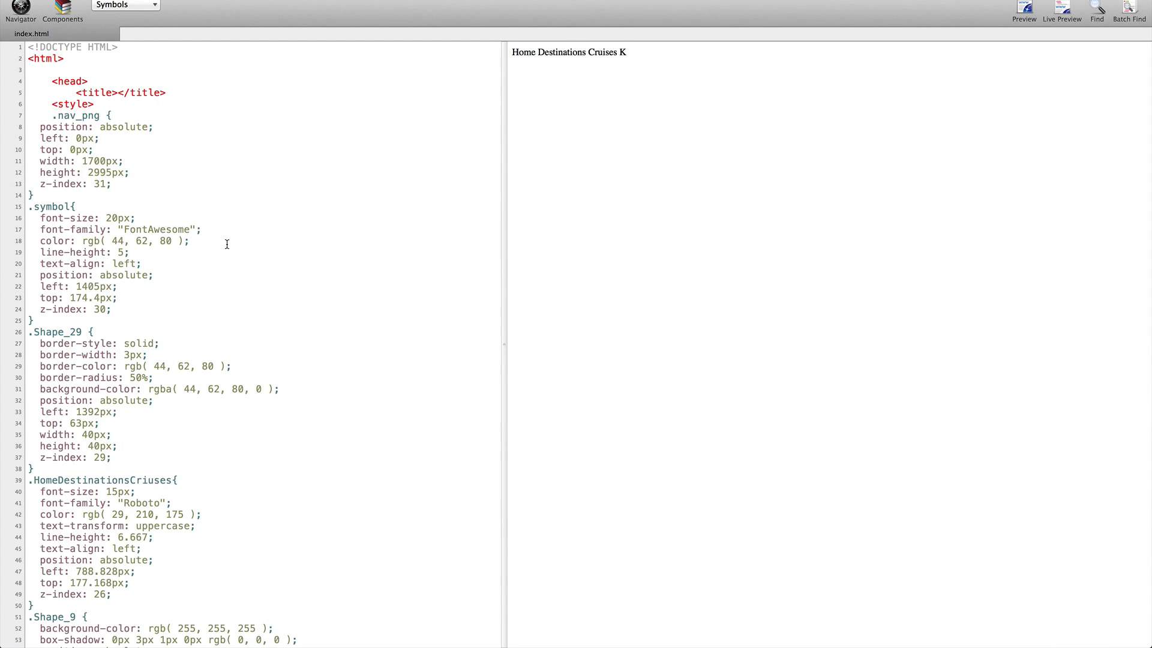
scroll(228, 244, "down", 5)
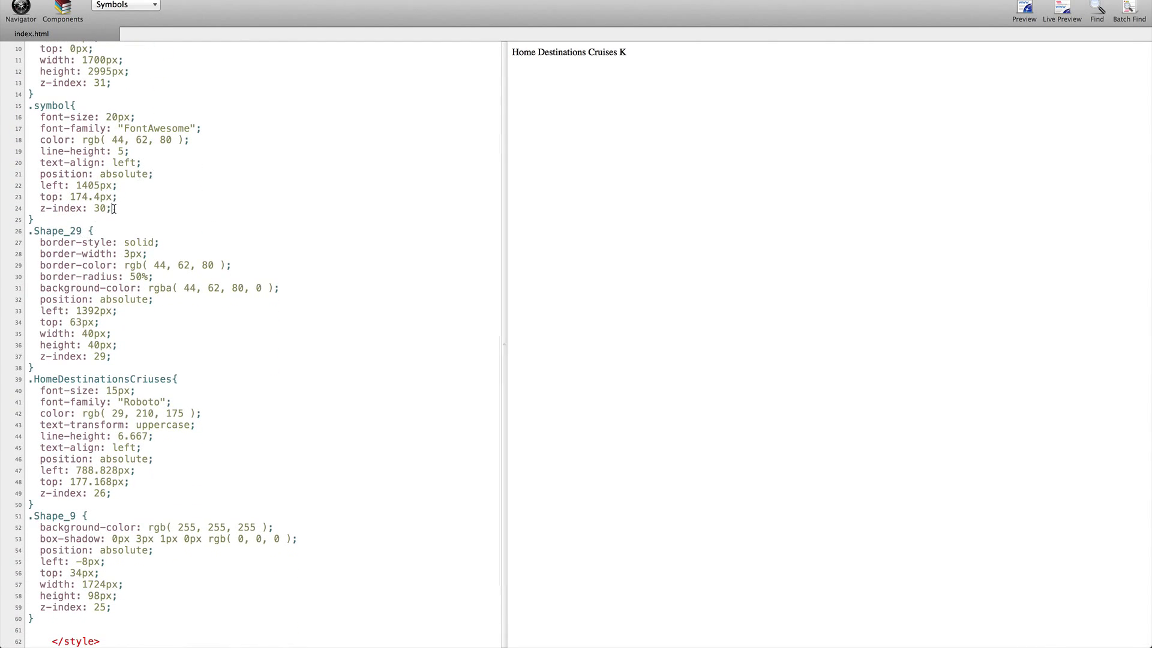
scroll(113, 208, "down", 3)
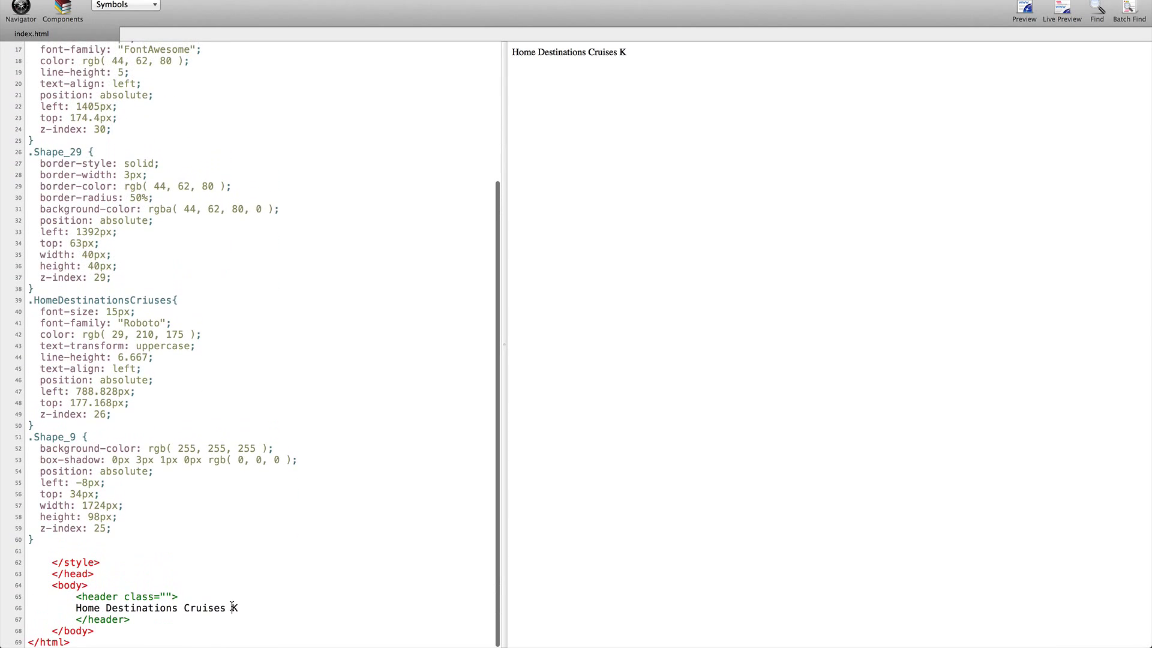
Wrap K in a span with class symbol and delete .symbol's position, left, top and z-index lines.
left_click(233, 608)
type("<span")
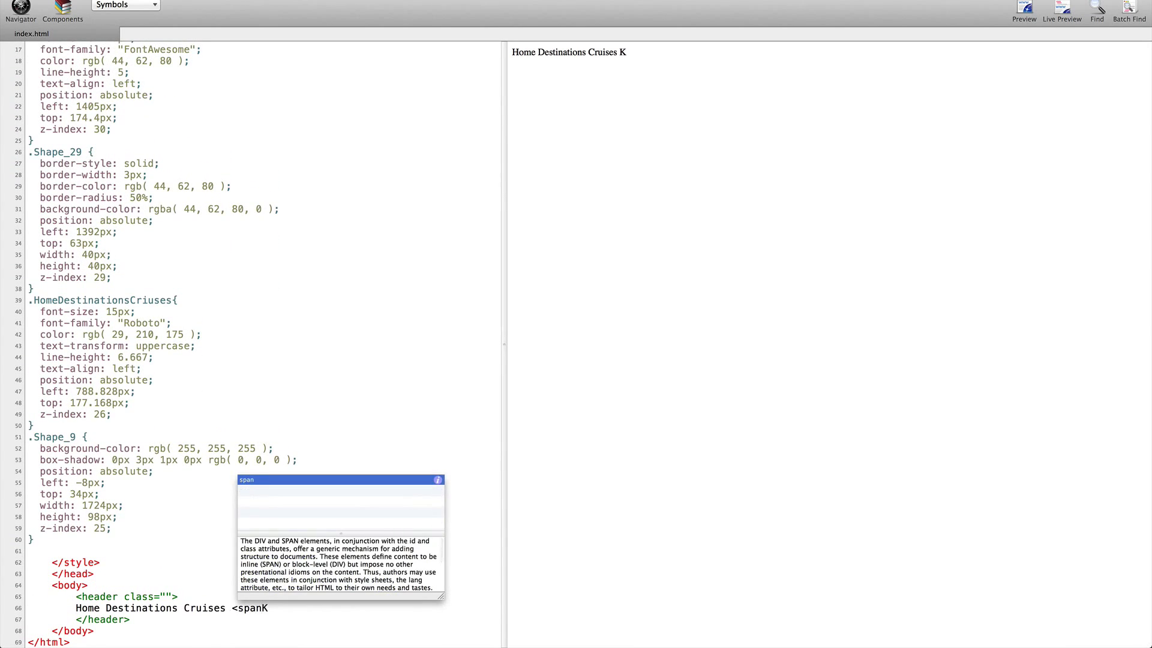
type(" class=\"")
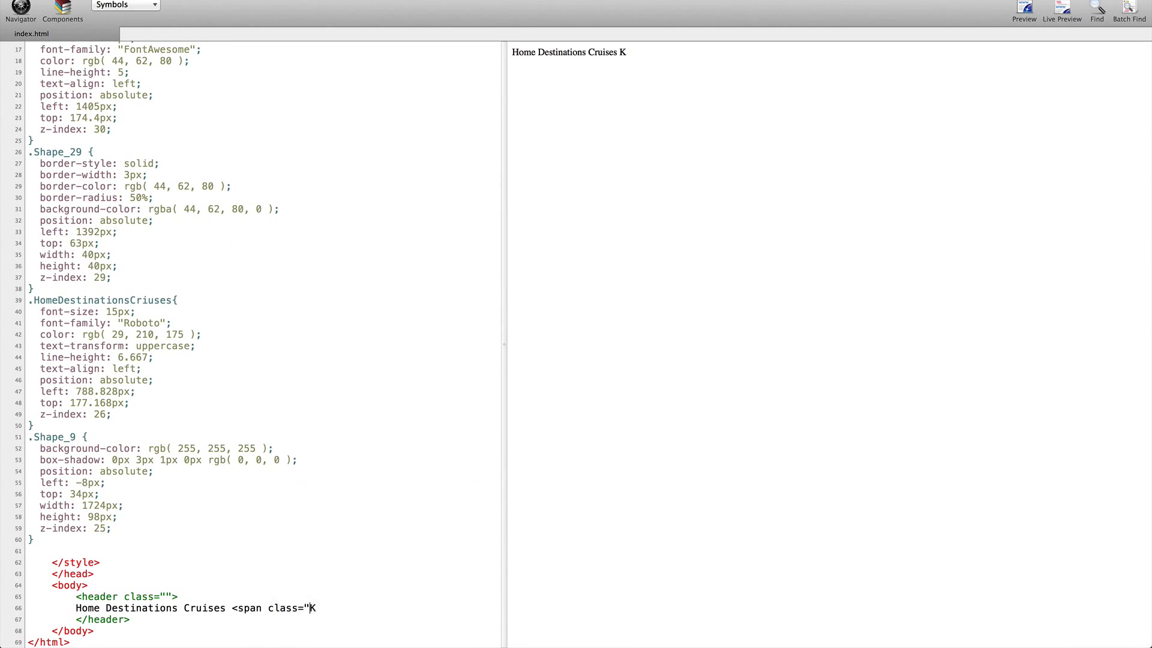
type("symbol\">K</span>")
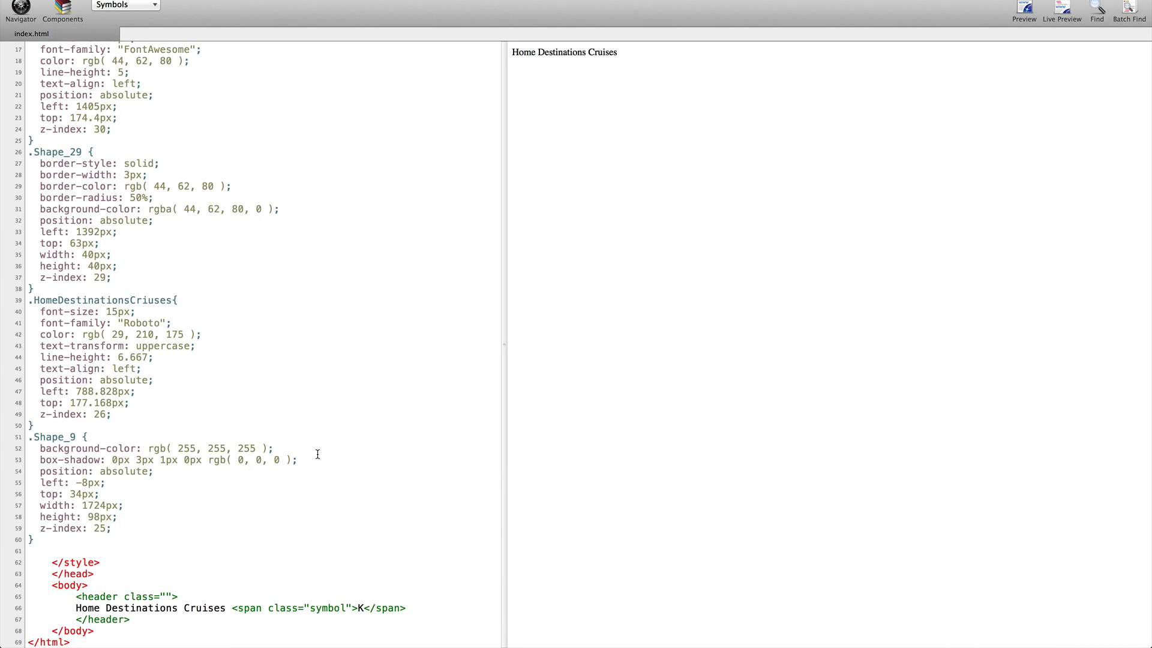
scroll(318, 453, "up", 5)
scroll(147, 219, "up", 2)
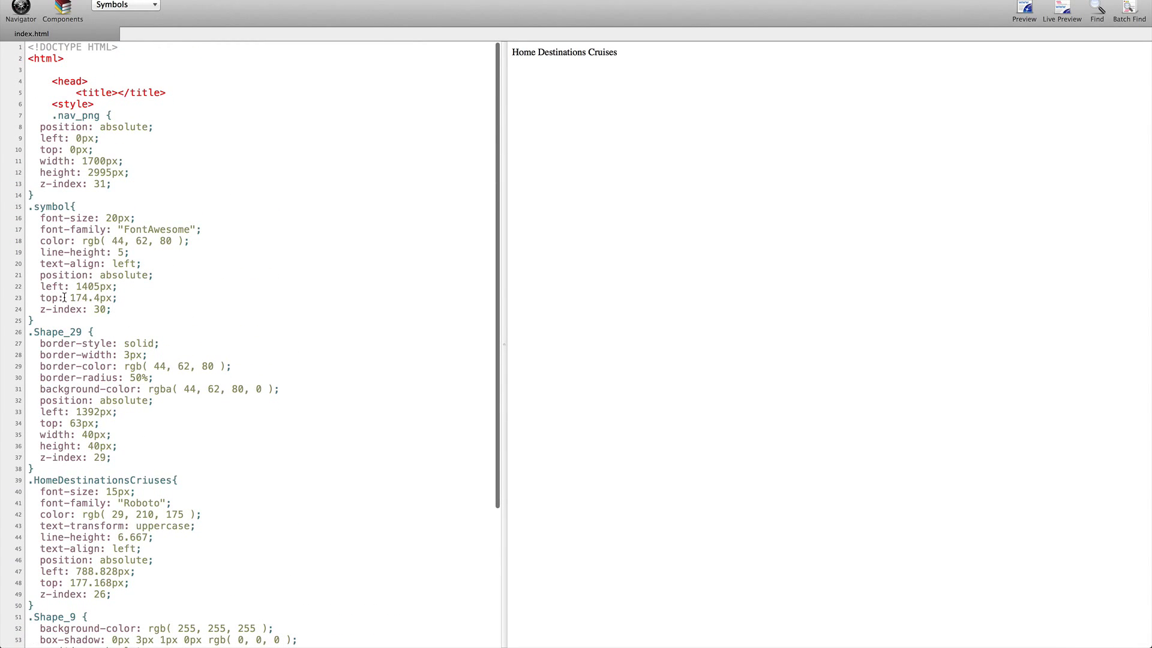
left_click_drag(112, 309, 4, 275)
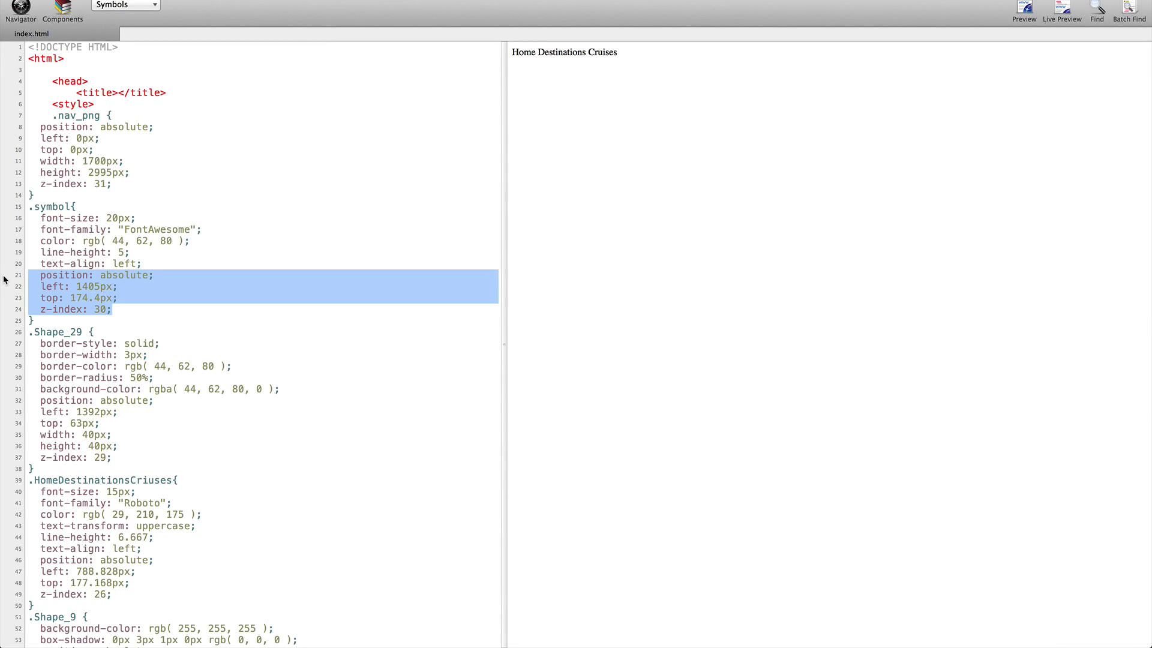
key("BackSpace")
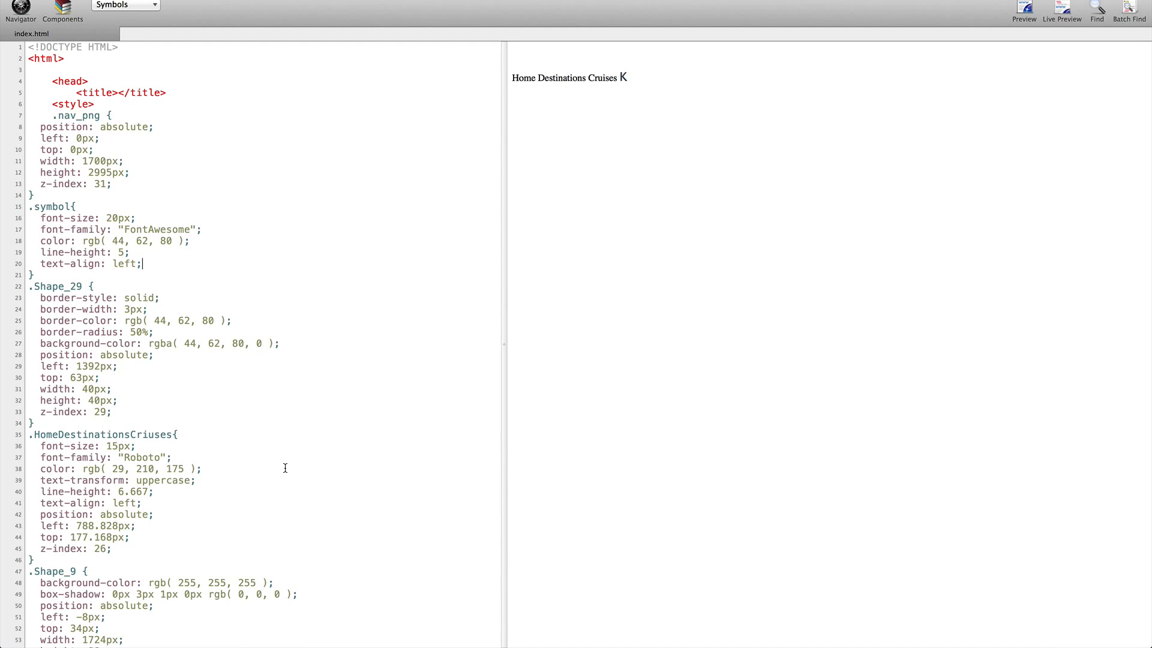
scroll(284, 468, "down", 5)
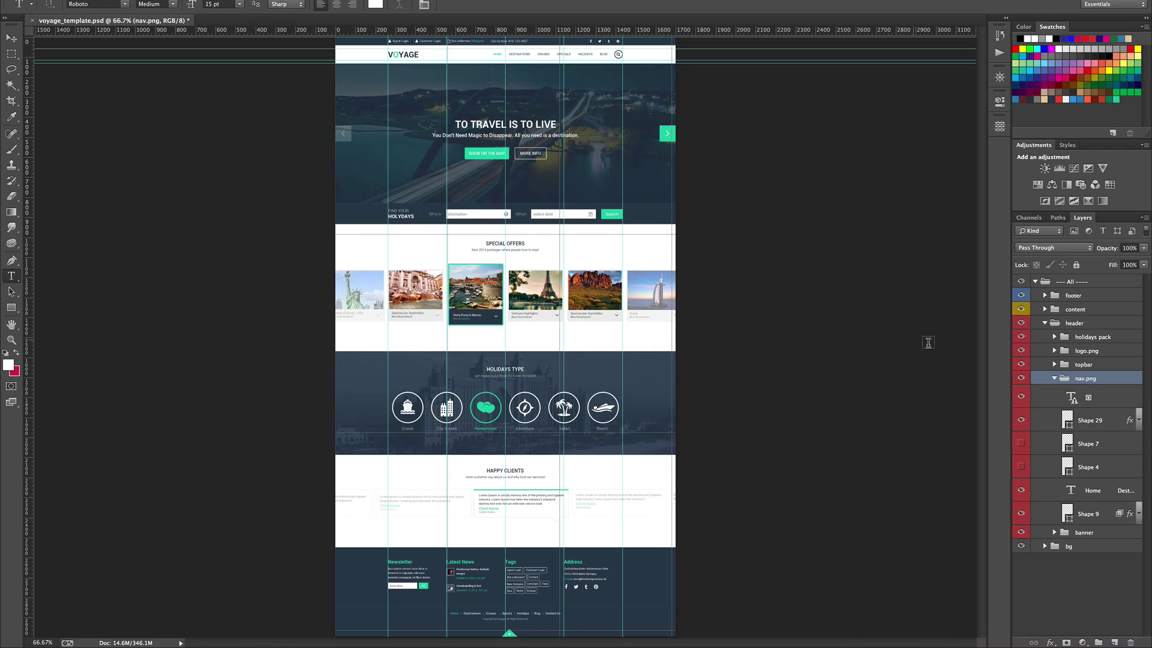
Select the FontAwesome icon text layer under nav.png and open it for editing to copy its glyph.
left_click(1106, 399)
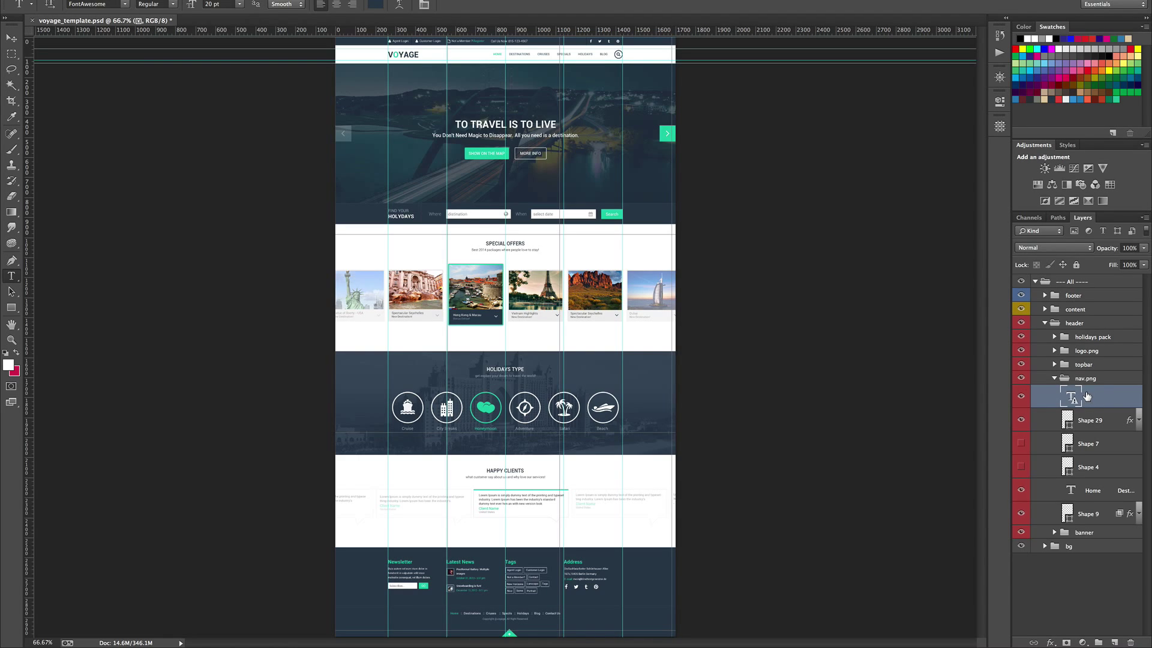
double_click(1070, 395)
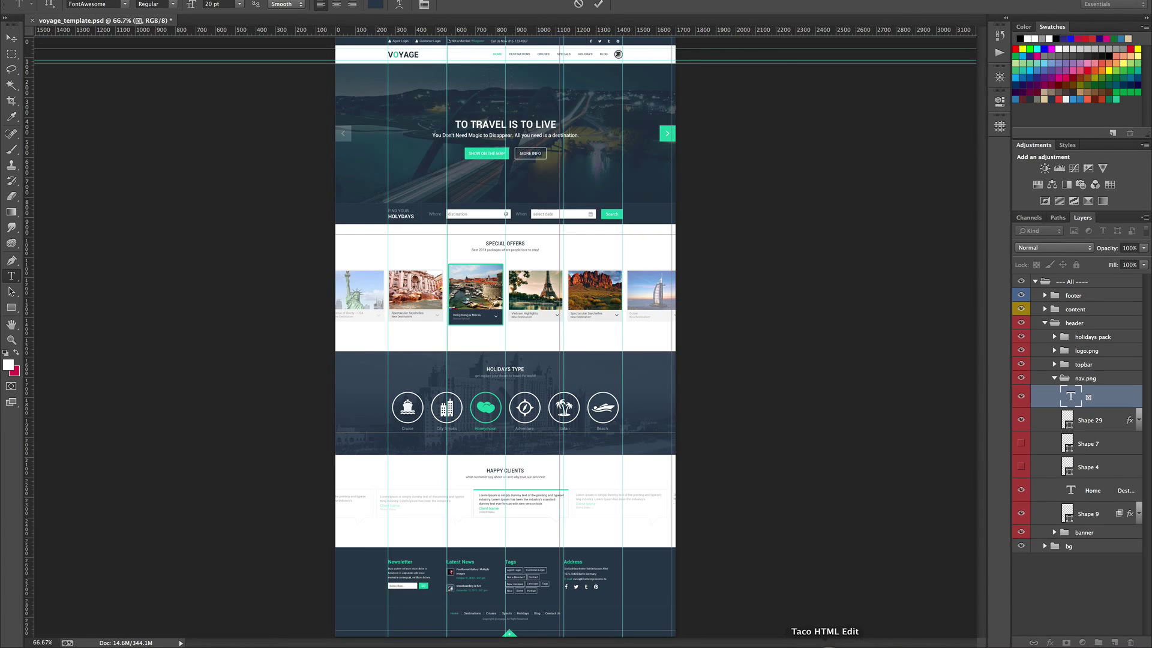
left_click(837, 630)
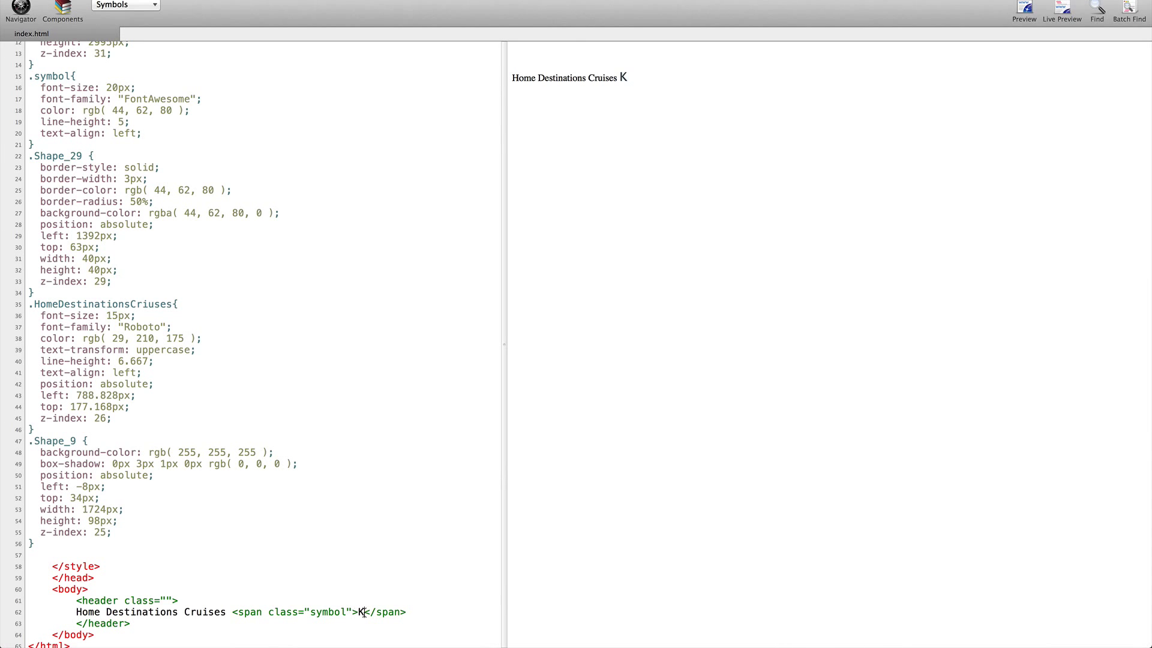
Replace K with the pasted icon glyph and add Shape_29 to the span's class.
left_click_drag(366, 612, 352, 612)
key("ctrl+v")
left_click(346, 612)
type("Shape_29")
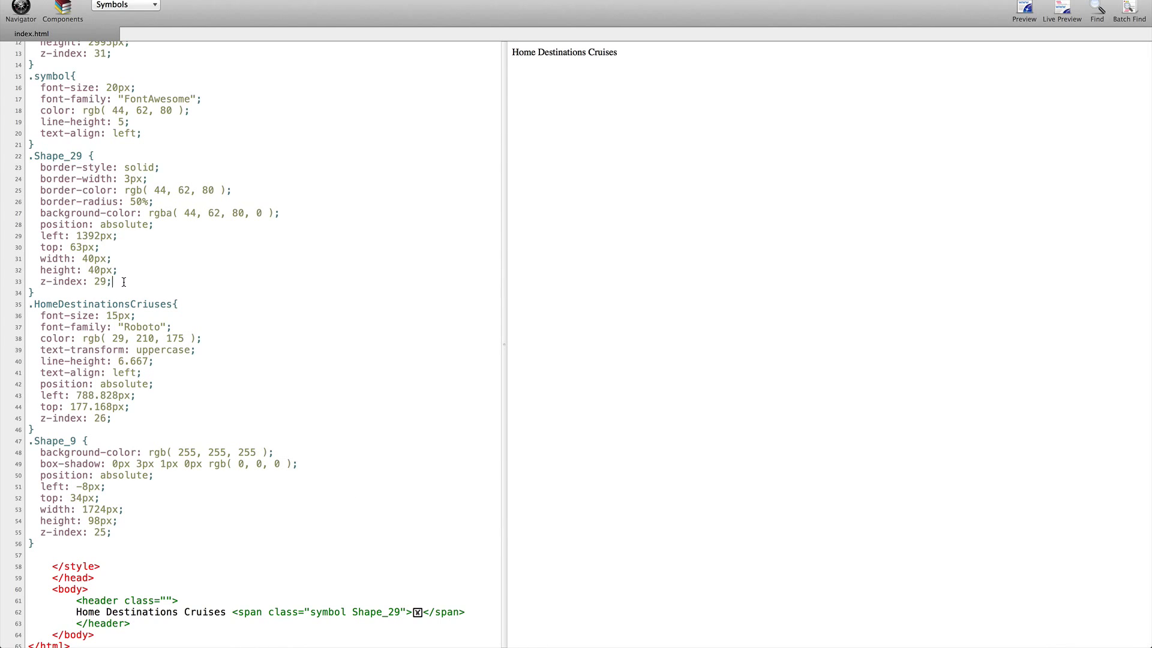
Delete the z-index, position, left and top lines from the .Shape_29 rule.
left_click_drag(113, 282, 41, 283)
key("BackSpace")
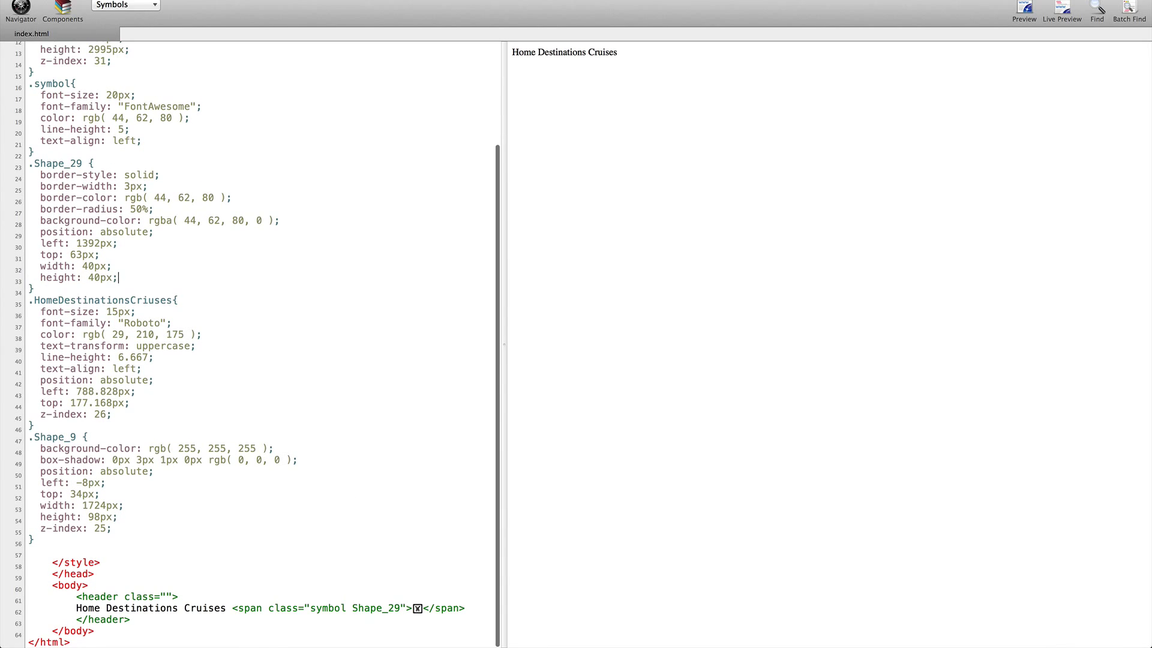
left_click_drag(111, 255, 286, 220)
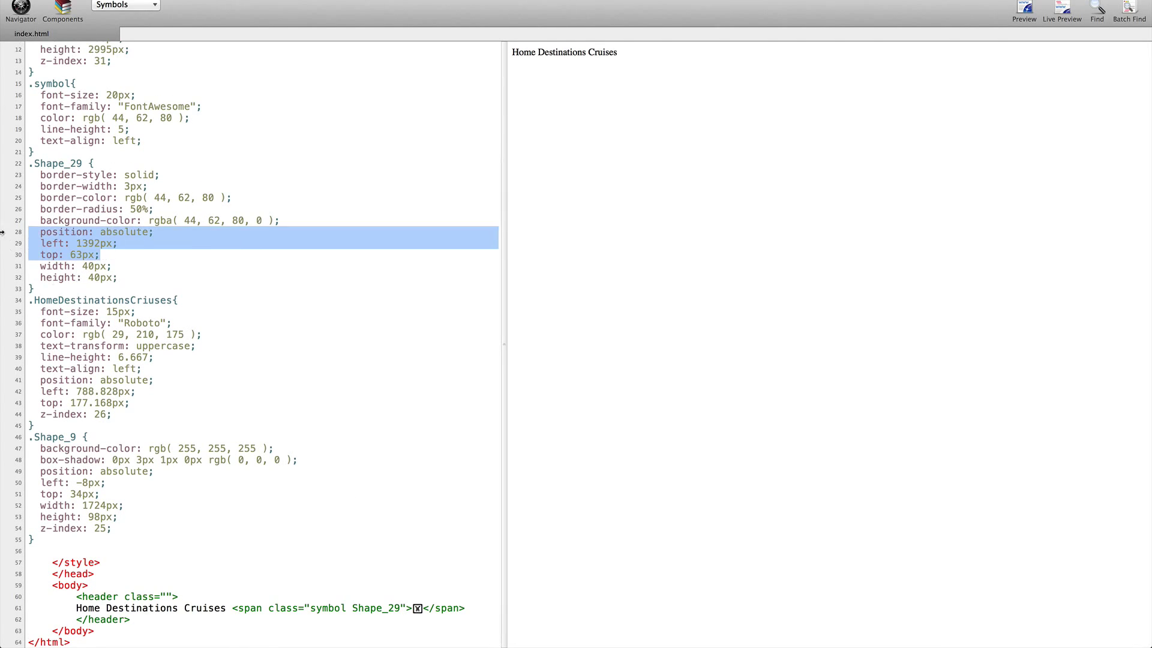
key("BackSpace")
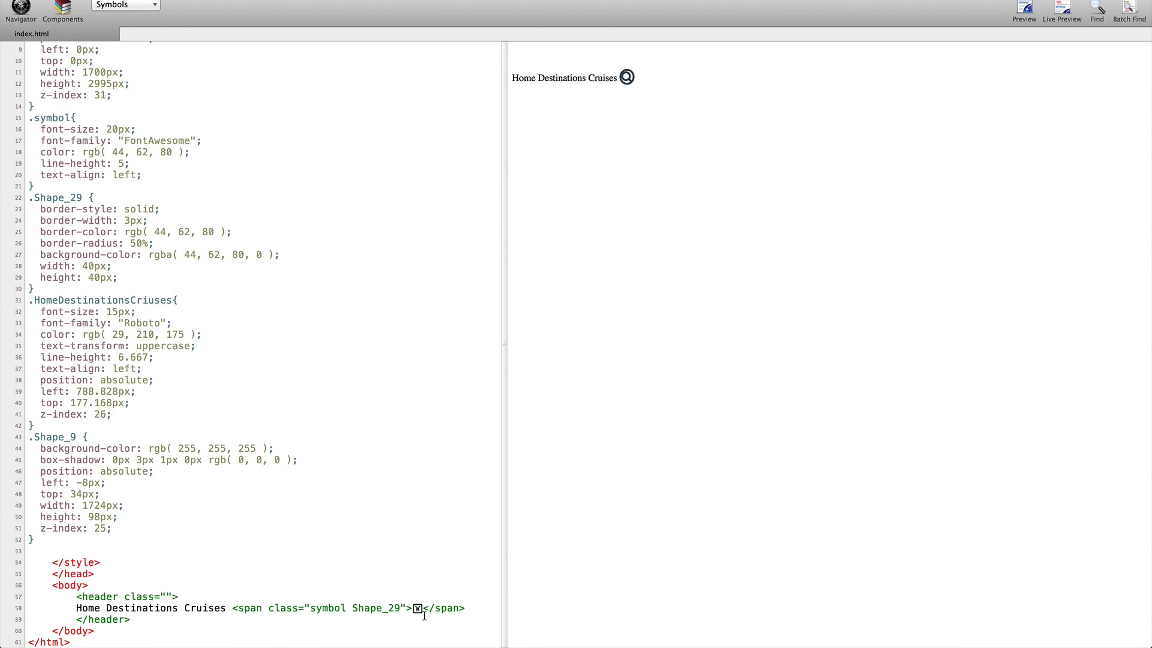
Paste HomeDestinationsCriuses into the header's class and delete that rule's position, left, top and z-index lines.
left_click(75, 608)
double_click(146, 300)
key("ctrl+c")
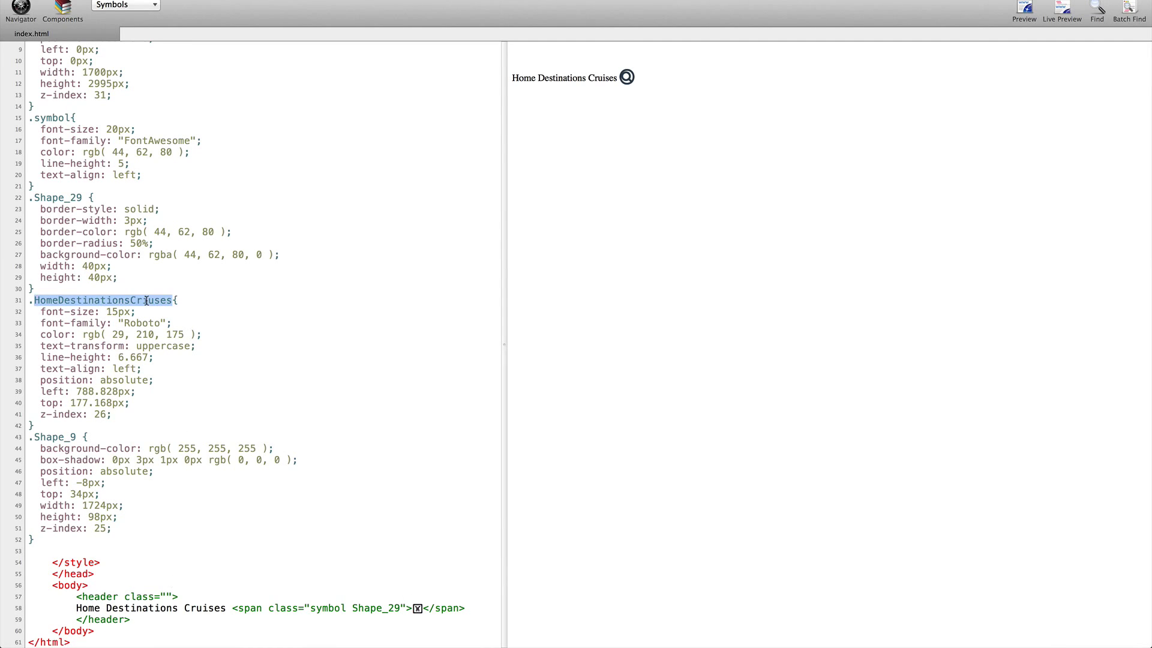
left_click(164, 596)
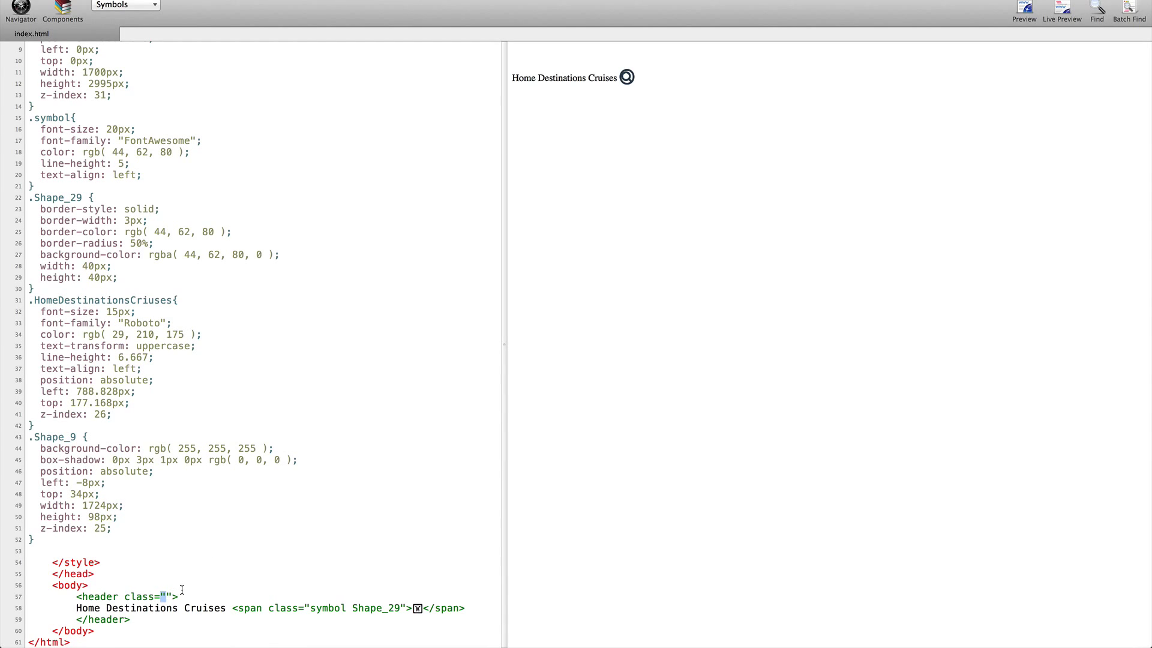
key("ctrl+v")
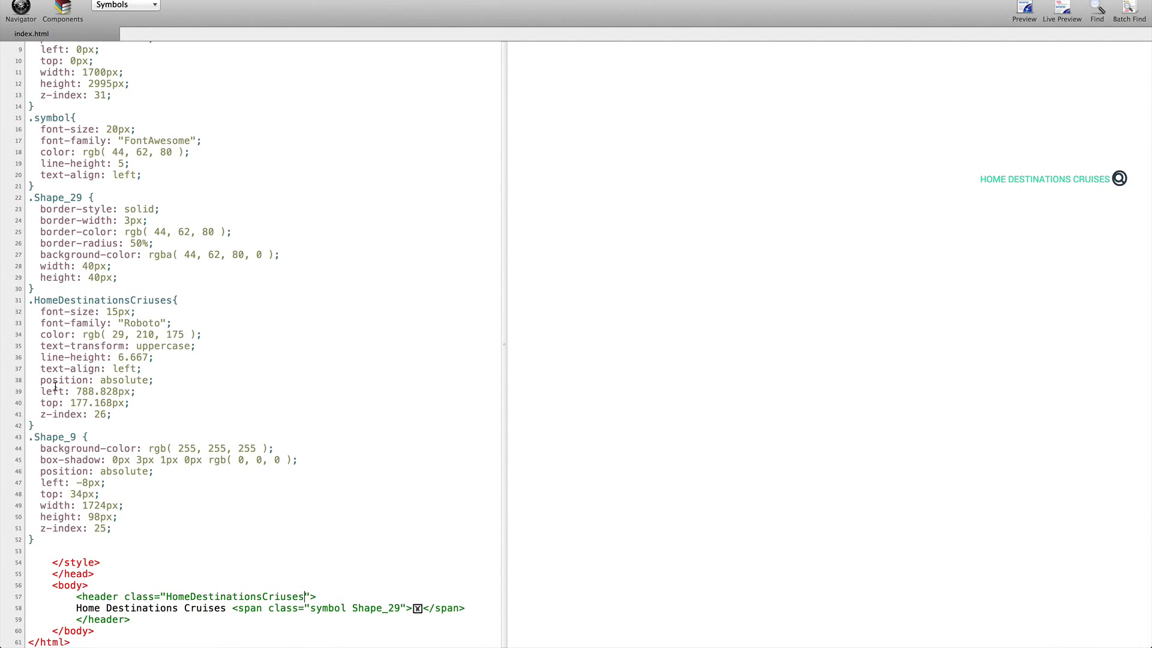
mouse_move(129, 416)
left_mouse_down()
mouse_move(18, 411)
mouse_move(13, 379)
left_mouse_up()
key("BackSpace")
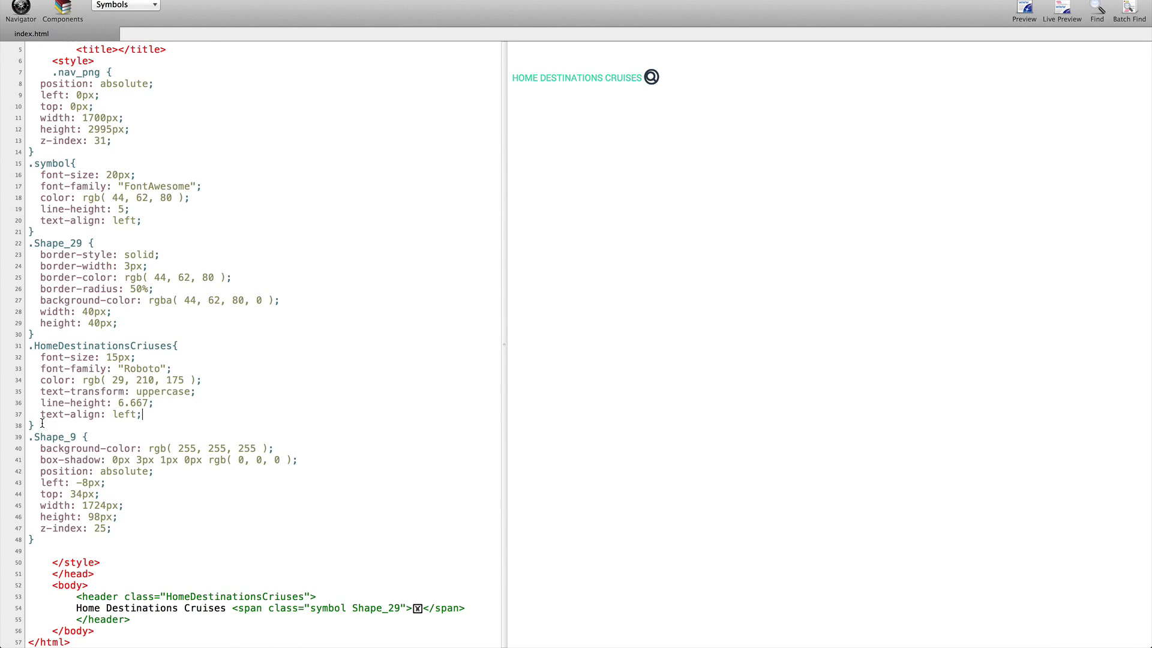
Duplicate the .HomeDestinationsCriuses rule below itself as .NotSelect and delete its color line.
left_click_drag(33, 430, 7, 351)
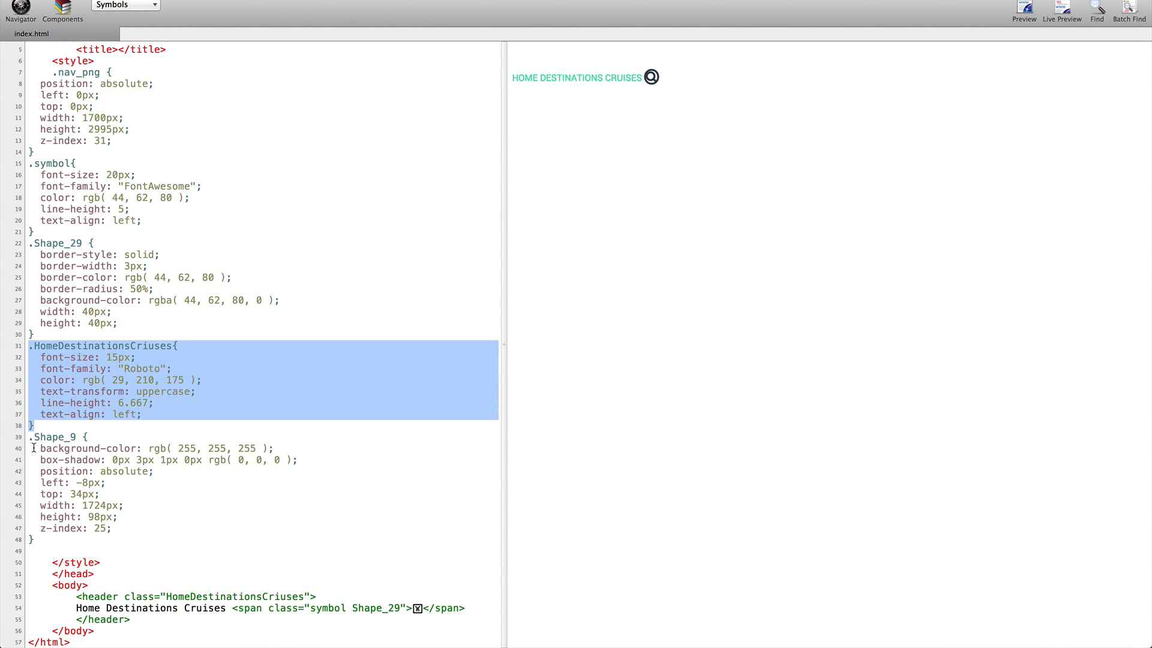
left_click(50, 426)
key("ctrl+v")
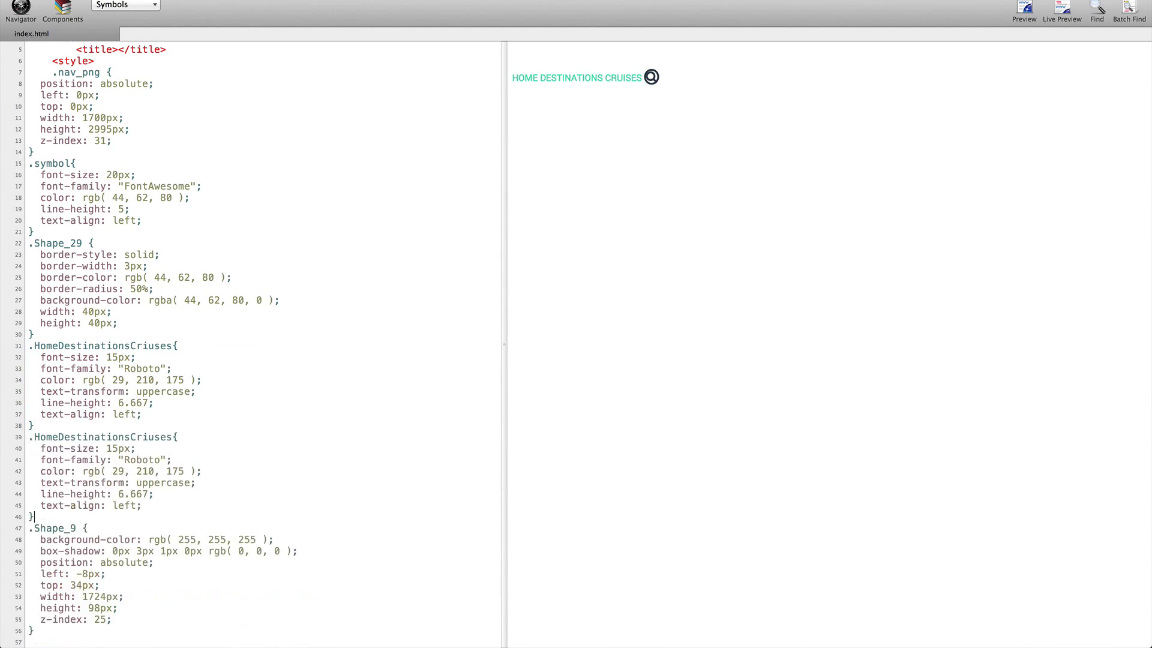
double_click(117, 437)
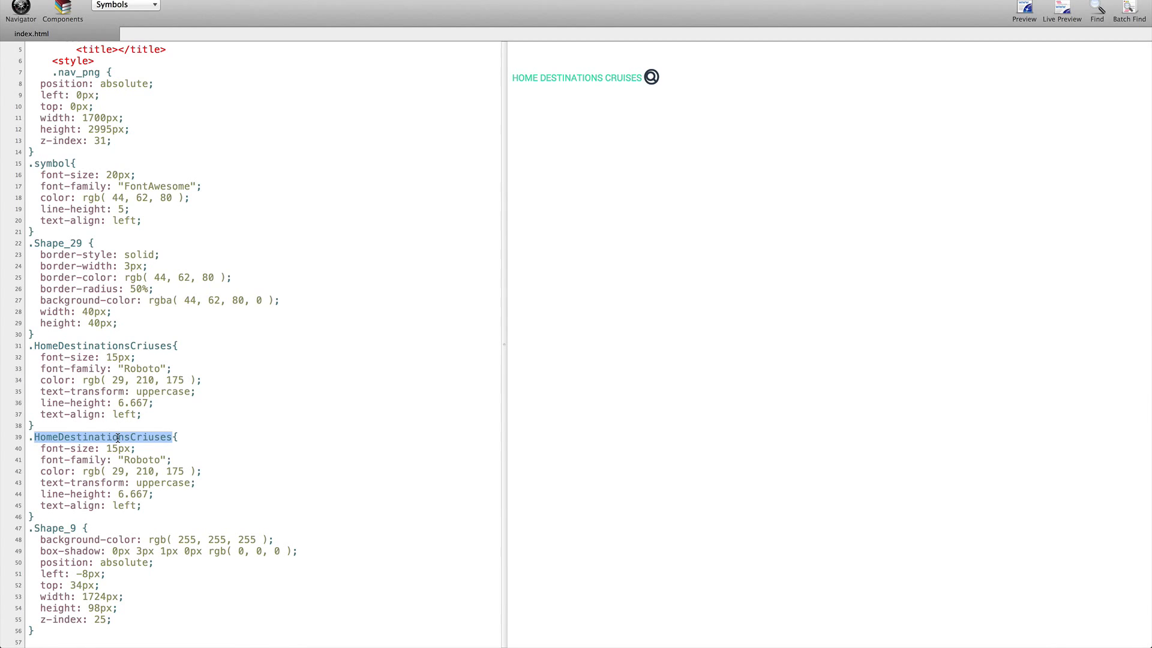
type("NotSelect{")
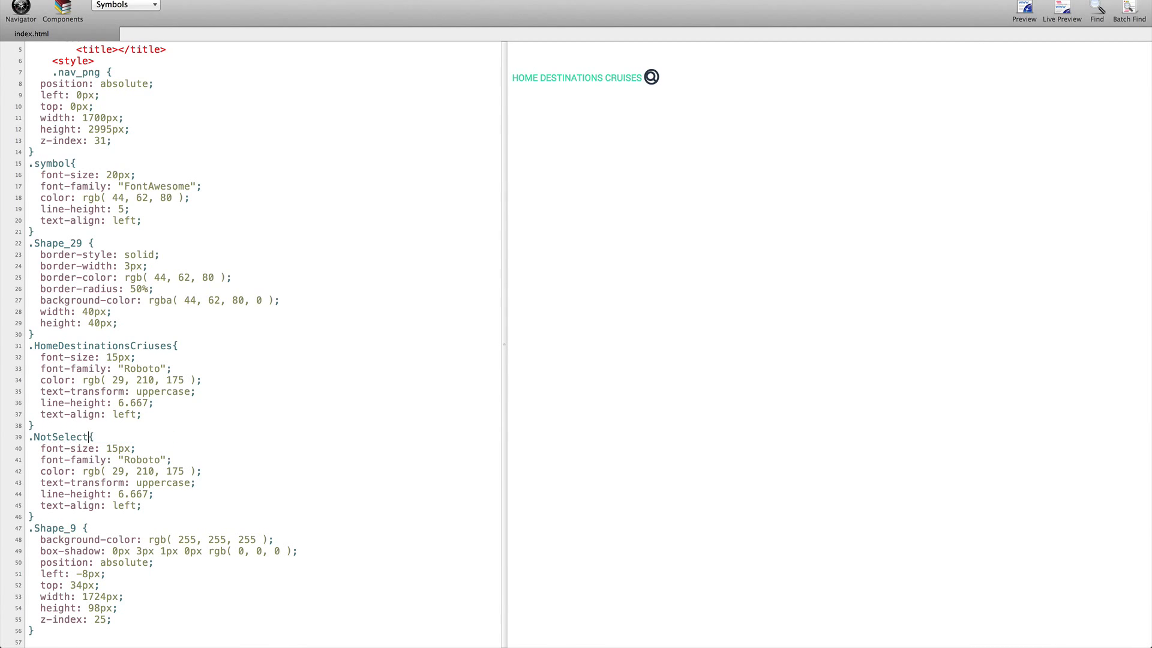
left_click_drag(208, 471, 173, 459)
key("BackSpace")
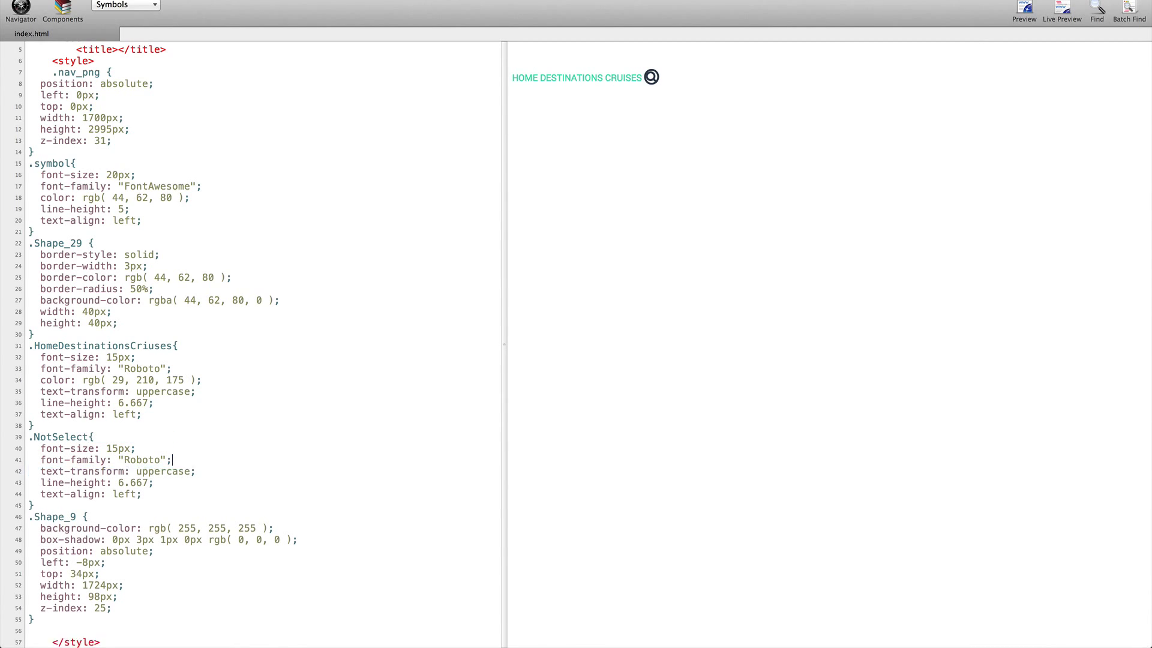
double_click(69, 436)
key("ctrl+c")
scroll(241, 452, "down", 2)
scroll(241, 452, "down", 3)
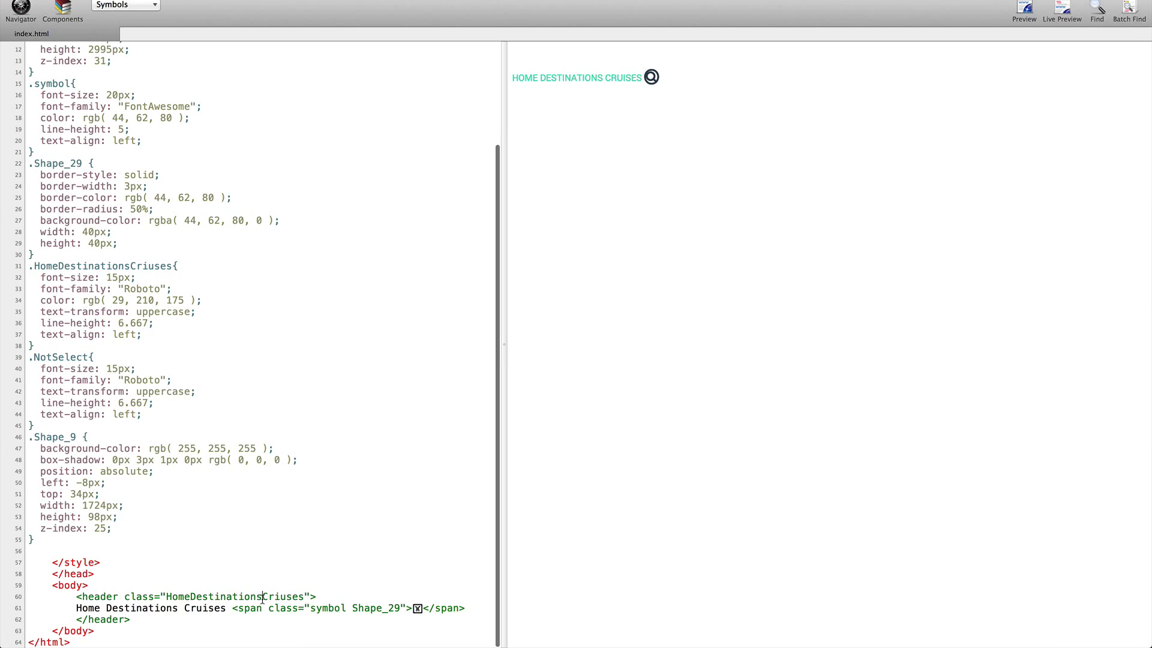
Change the header's class to NotSelect and wrap Home in a span.
double_click(287, 597)
key("ctrl+v")
left_click(77, 609)
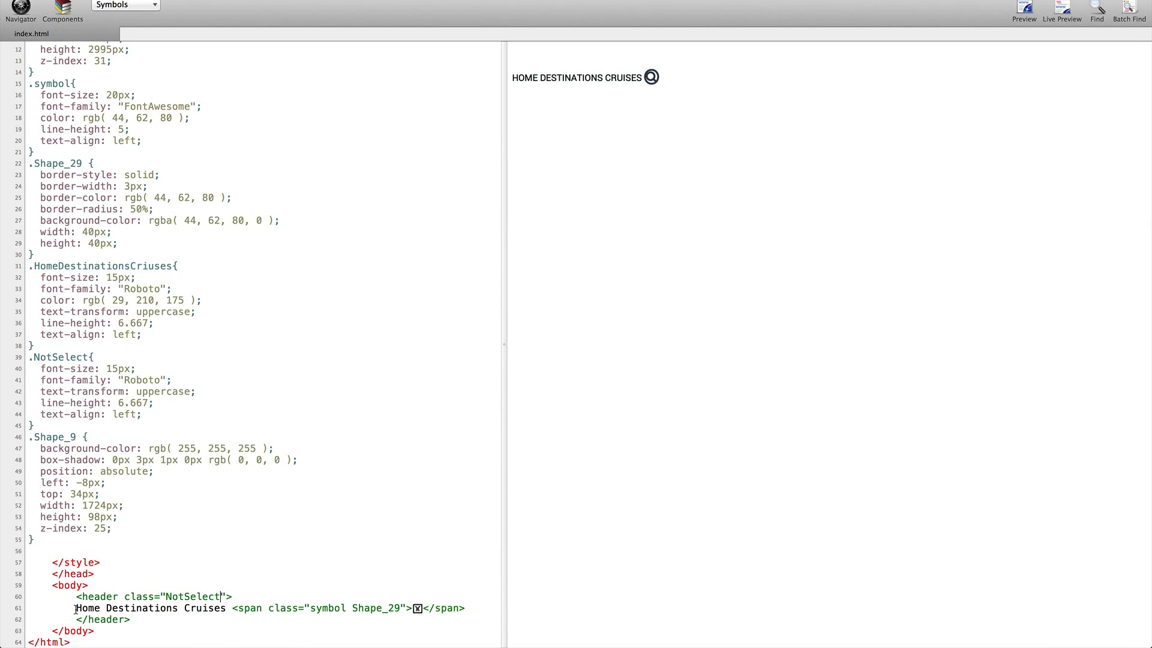
type("<spa")
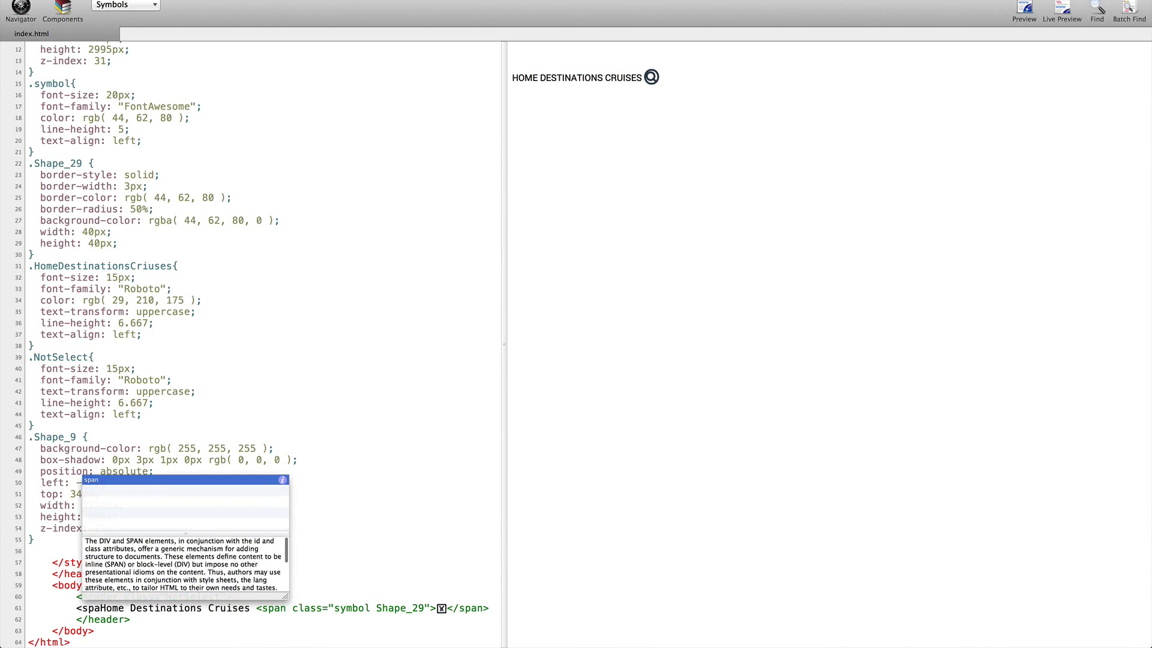
type("n class=\"\">")
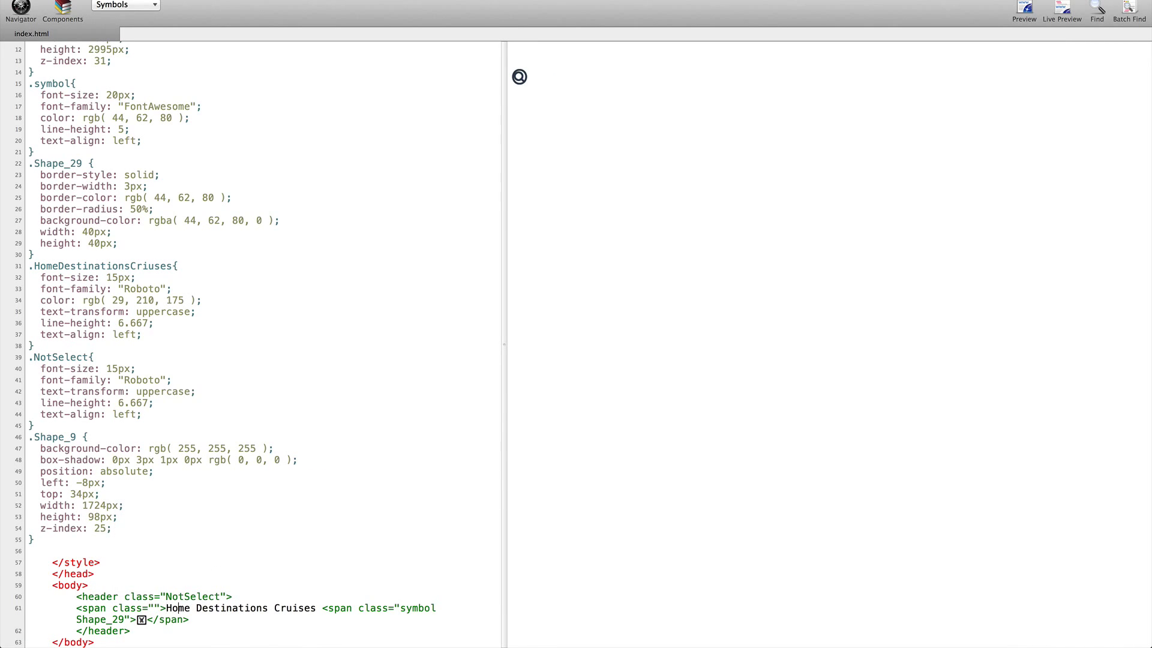
key("Right")
key("Right")
type("</span>")
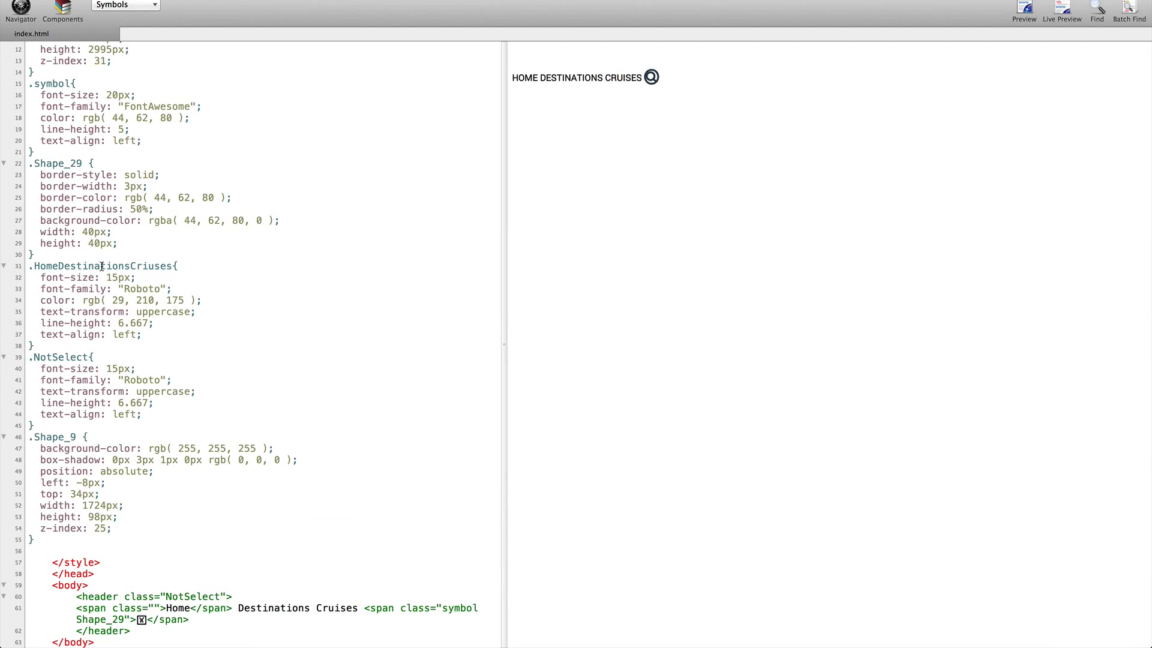
Rename the teal rule to .Highlighted and set it as the Home span's class.
left_click_drag(59, 265, 164, 265)
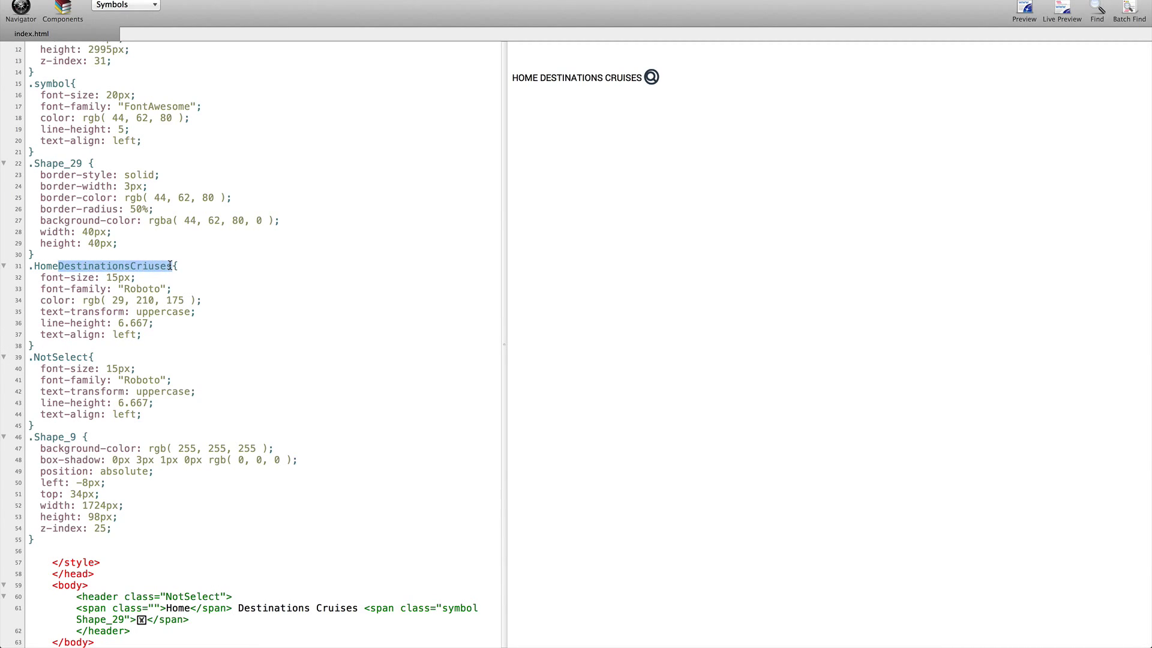
key("BackSpace")
key("BackSpace")
key("BackSpace")
key("BackSpace")
type("ighlighted{")
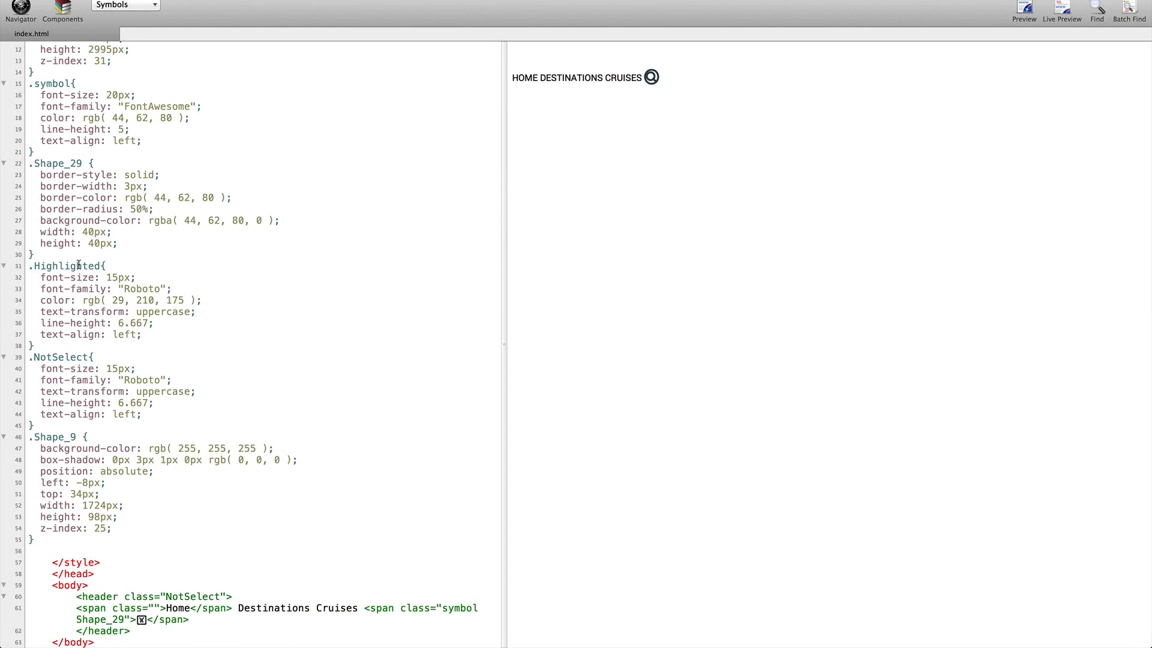
double_click(78, 266)
key("ctrl+c")
left_click(156, 608)
key("ctrl+v")
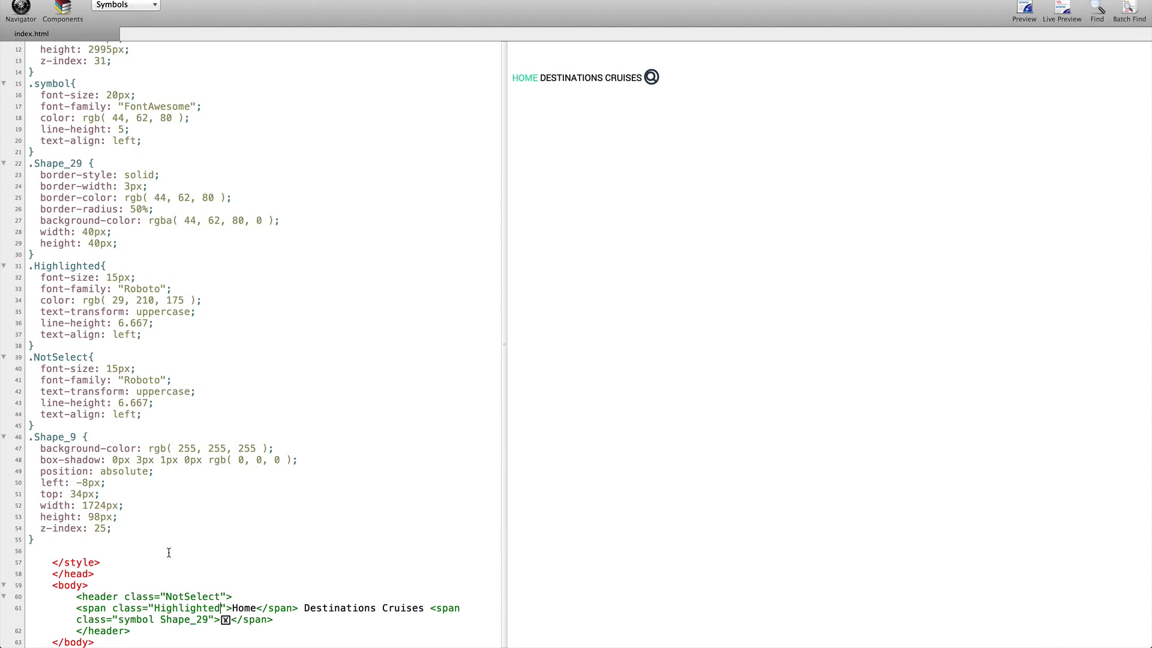
scroll(169, 552, "down", 2)
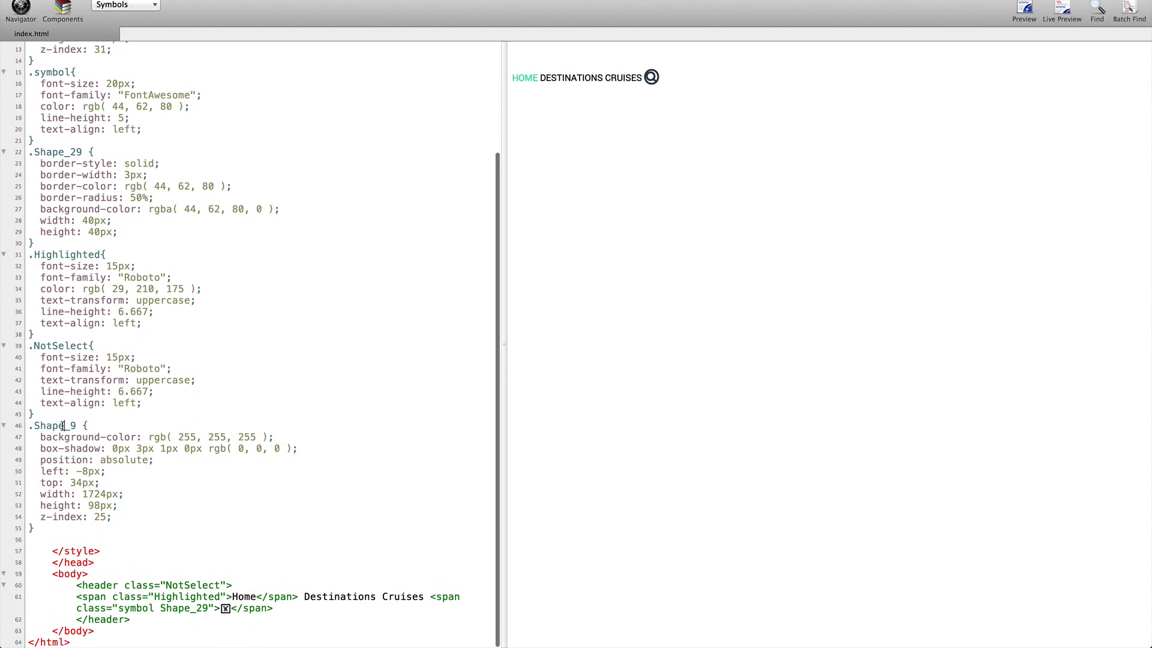
Add Shape_9 to the header's classes after NotSelect.
double_click(63, 426)
key("ctrl+c")
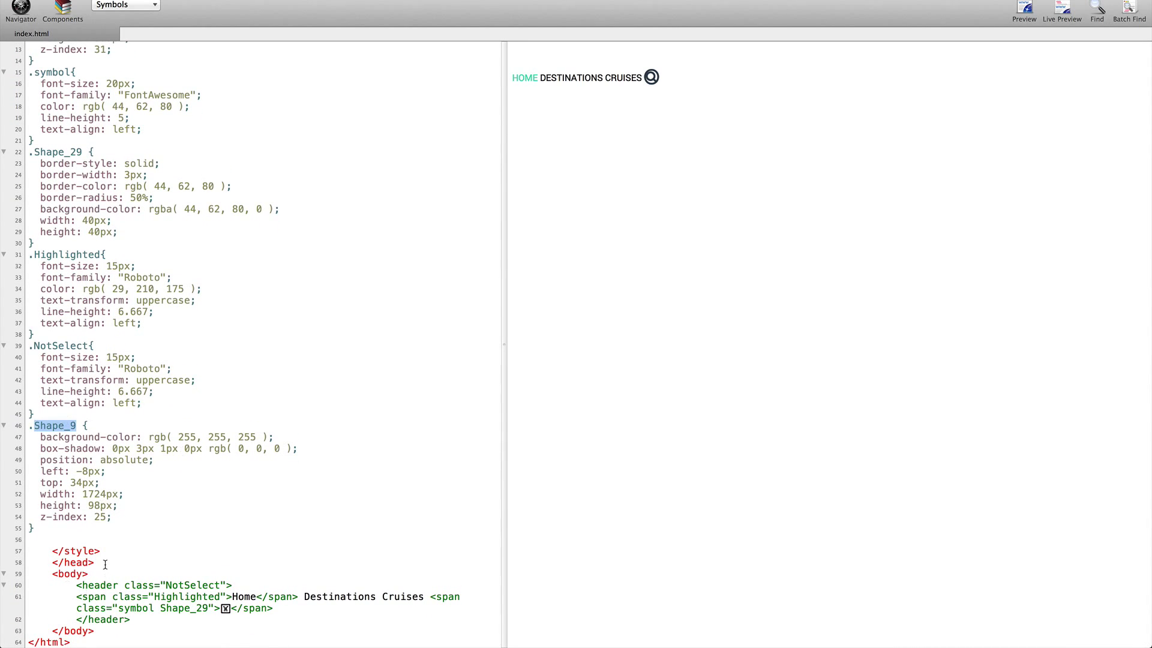
left_click(221, 585)
key("ctrl+v")
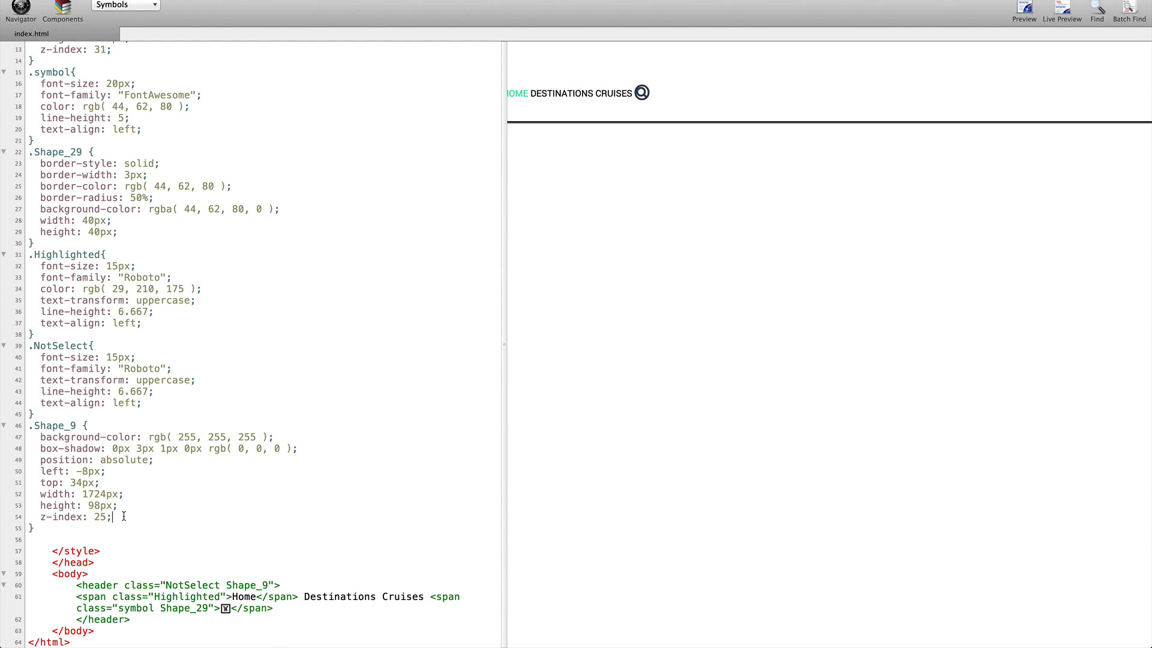
Delete the z-index, left, top, position and width lines from .Shape_9.
left_click_drag(112, 517, 27, 517)
key("BackSpace")
key("BackSpace")
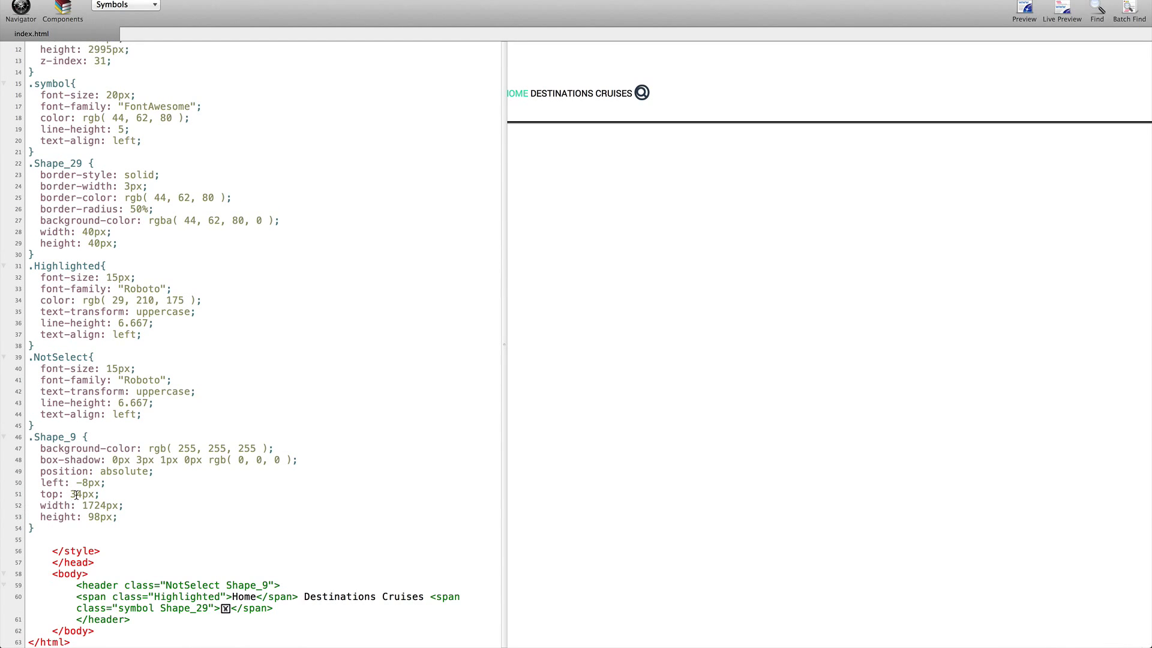
left_click_drag(114, 500, 2, 485)
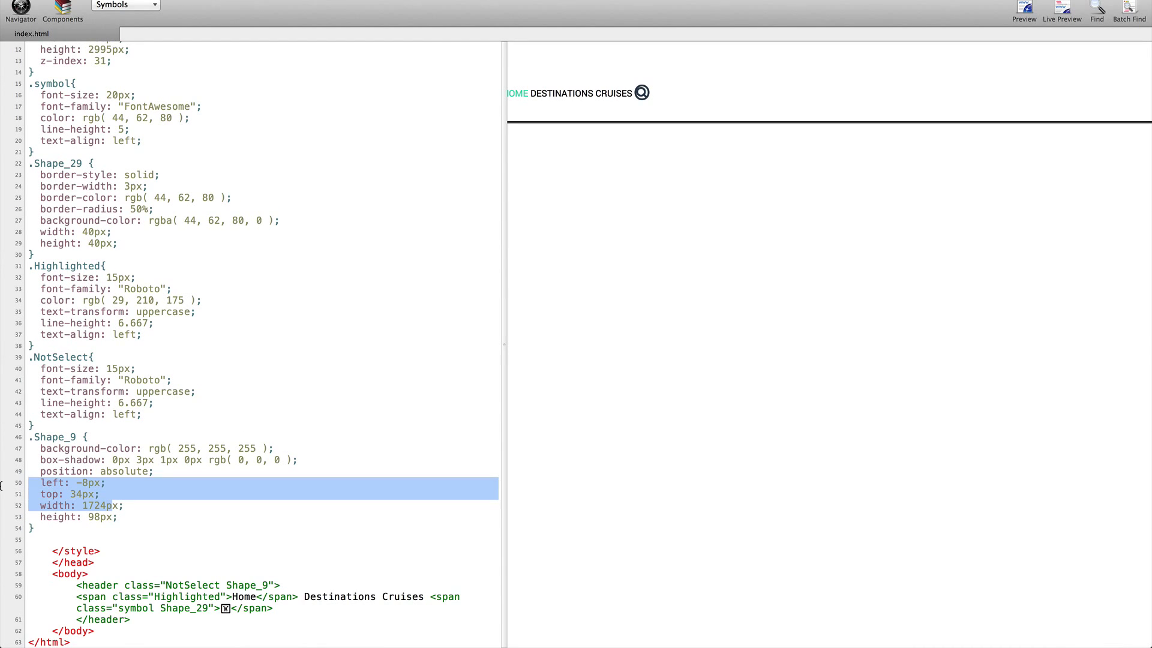
left_click(101, 494)
left_click_drag(106, 494, 3, 485)
key("BackSpace")
key("BackSpace")
left_click_drag(153, 494, 21, 499)
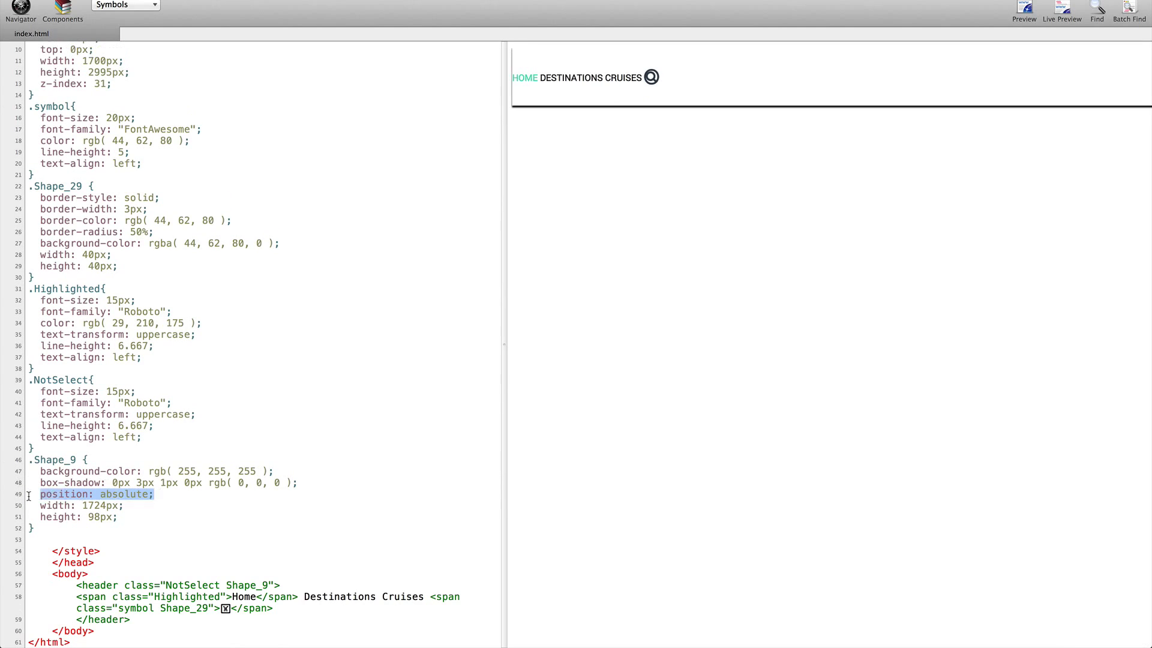
key("BackSpace")
key("BackSpace")
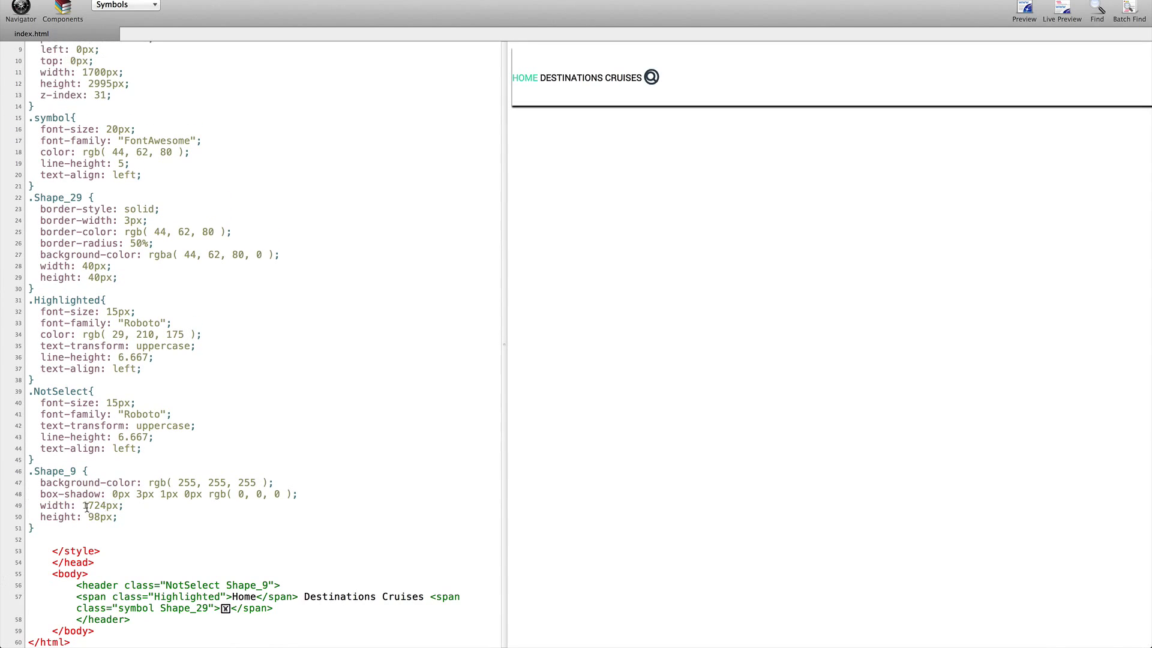
left_click_drag(147, 508, 21, 506)
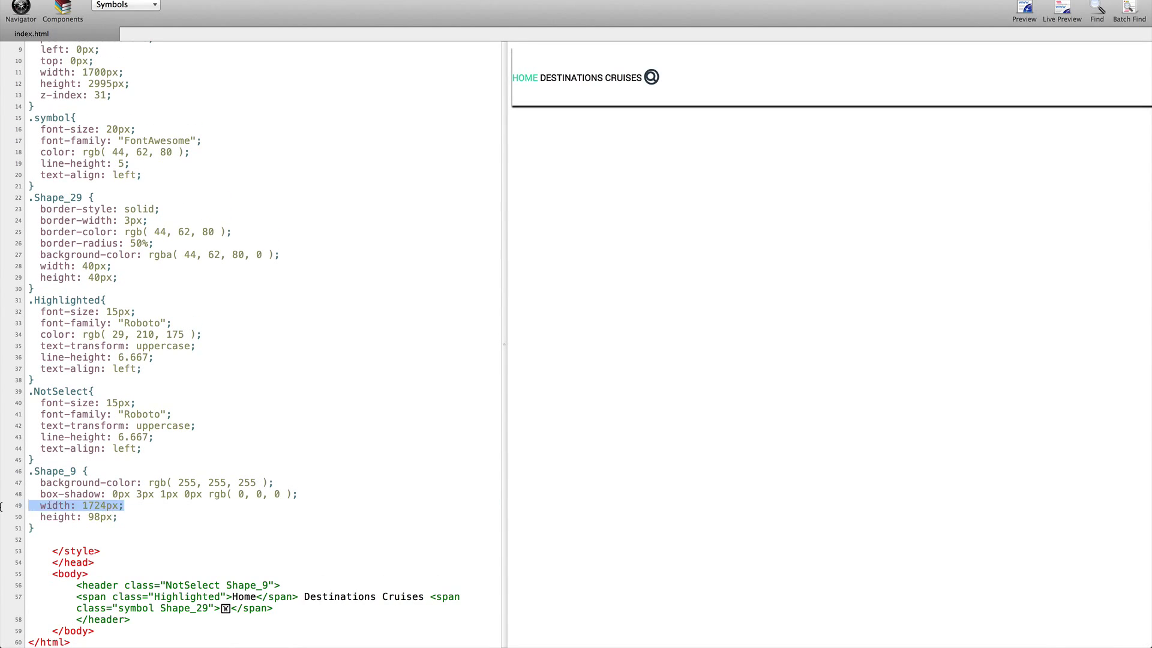
key("BackSpace")
key("BackSpace")
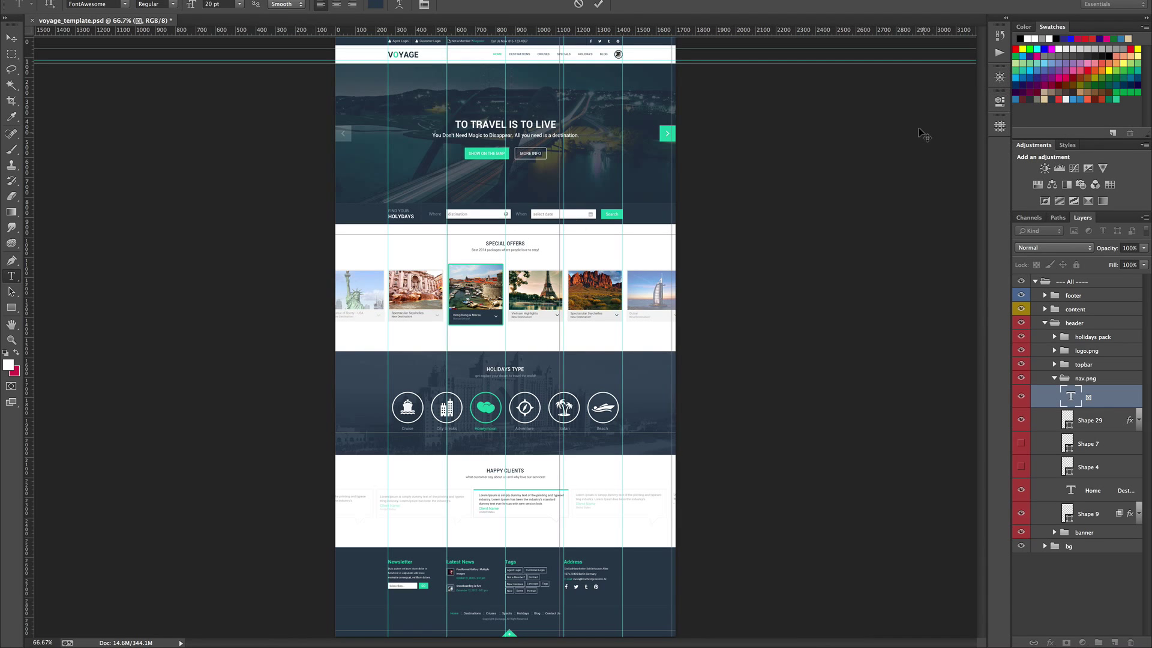
Zoom the page design to 200% and finish editing the search icon.
key("ctrl+plus")
key("ctrl+plus")
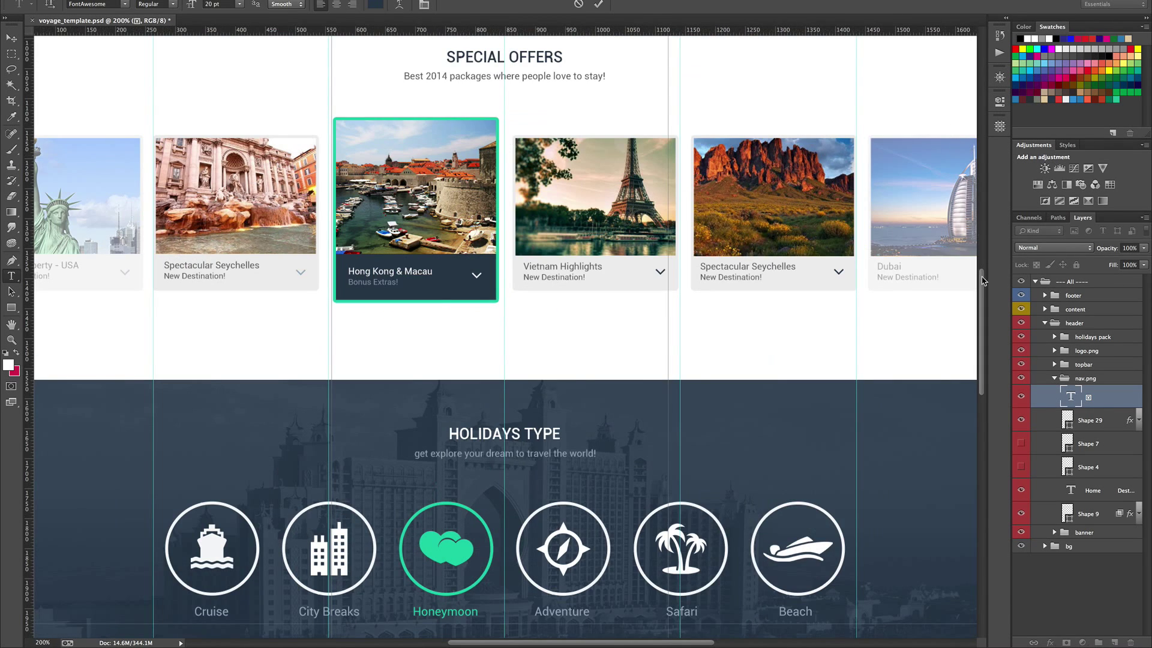
mouse_move(985, 270)
left_mouse_down()
mouse_move(985, 101)
mouse_move(987, 114)
left_mouse_up()
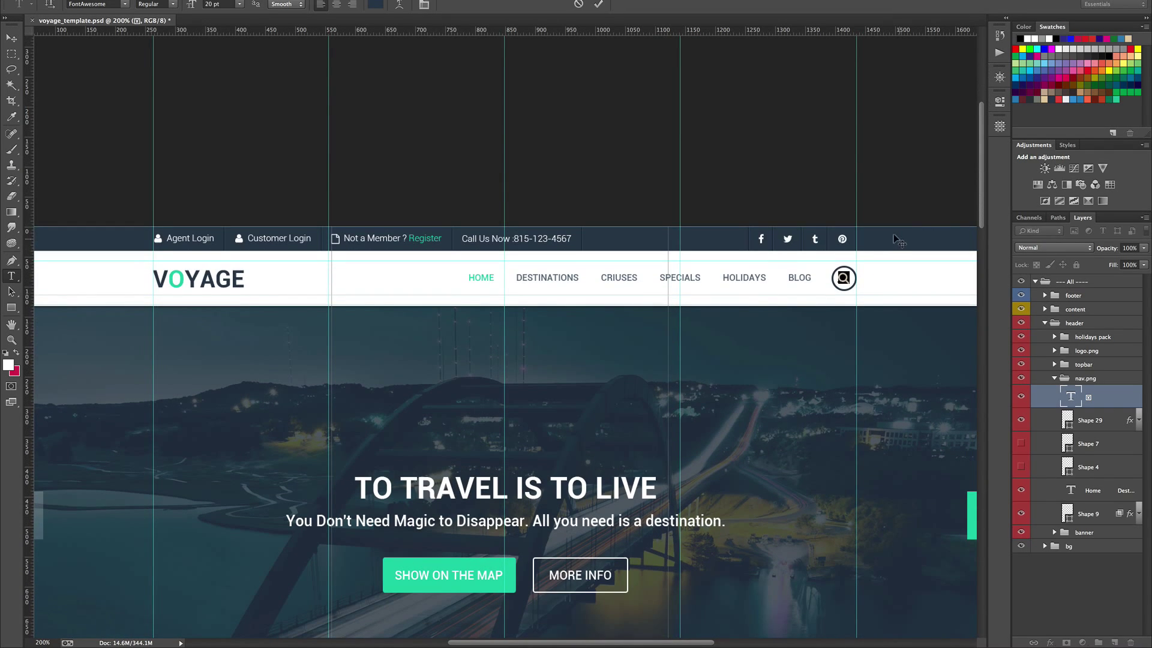
key("ctrl+v")
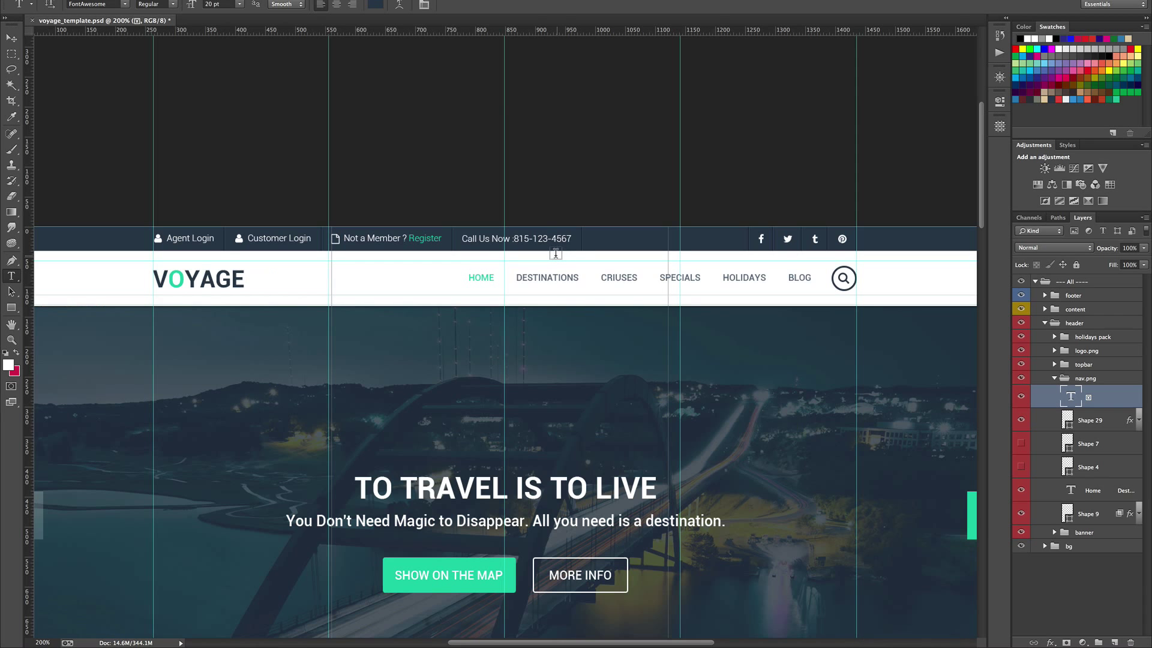
Create a 400×250 document and fill Layer 1 with a horizontal white-to-blue gradient.
key("ctrl+n")
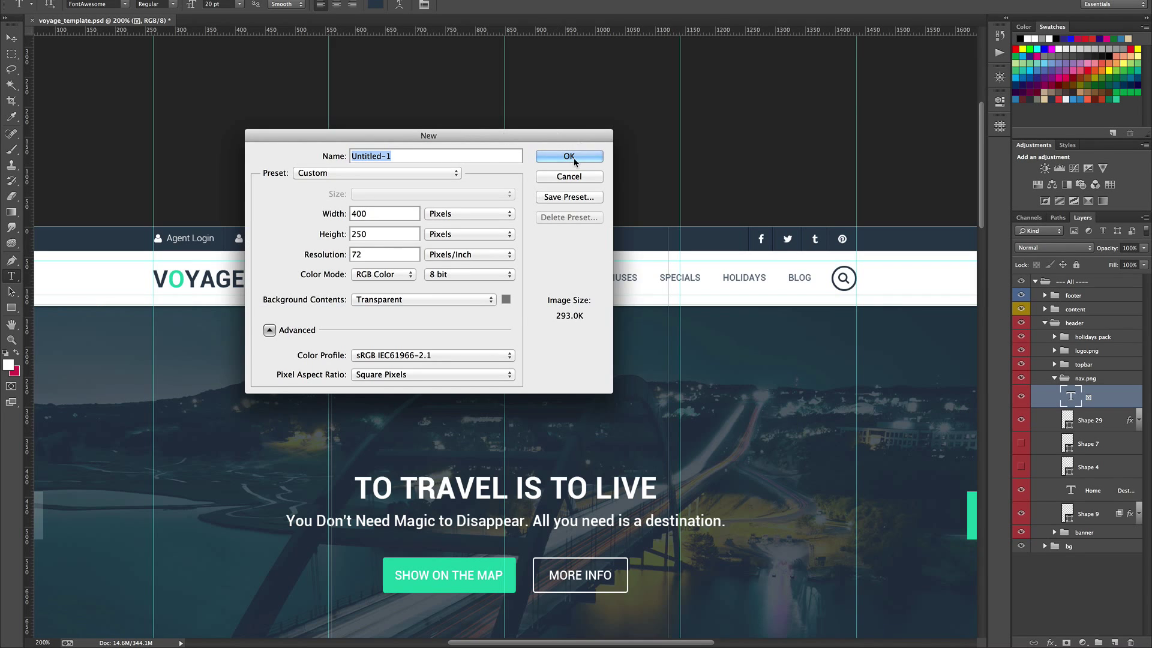
left_click(574, 158)
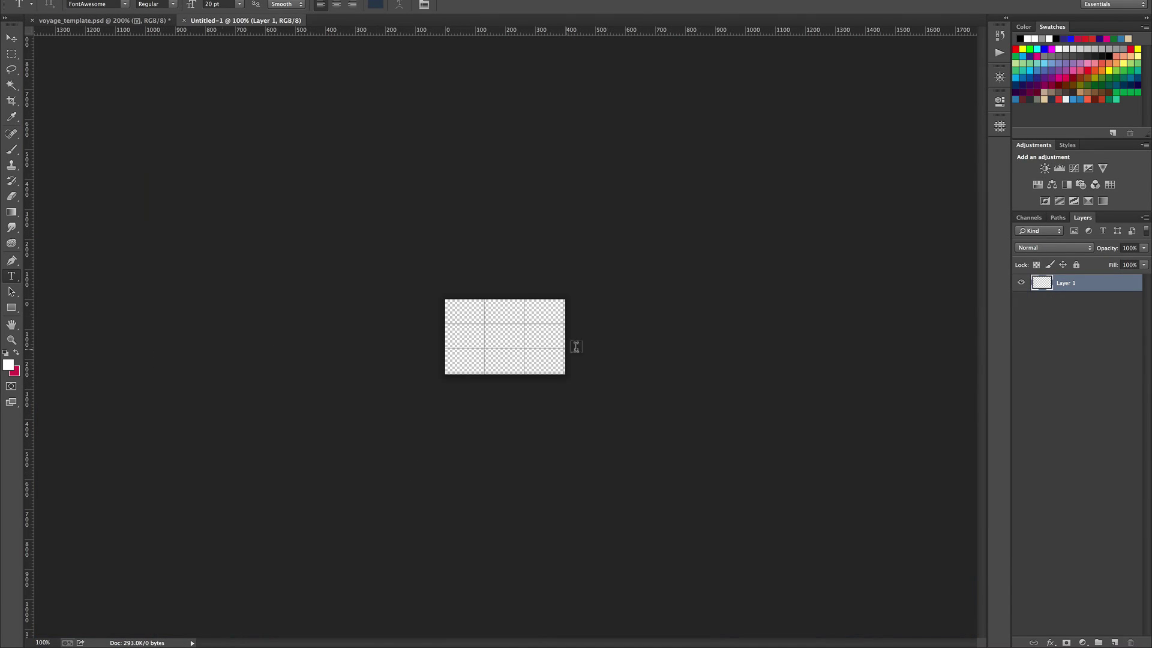
left_click(12, 212)
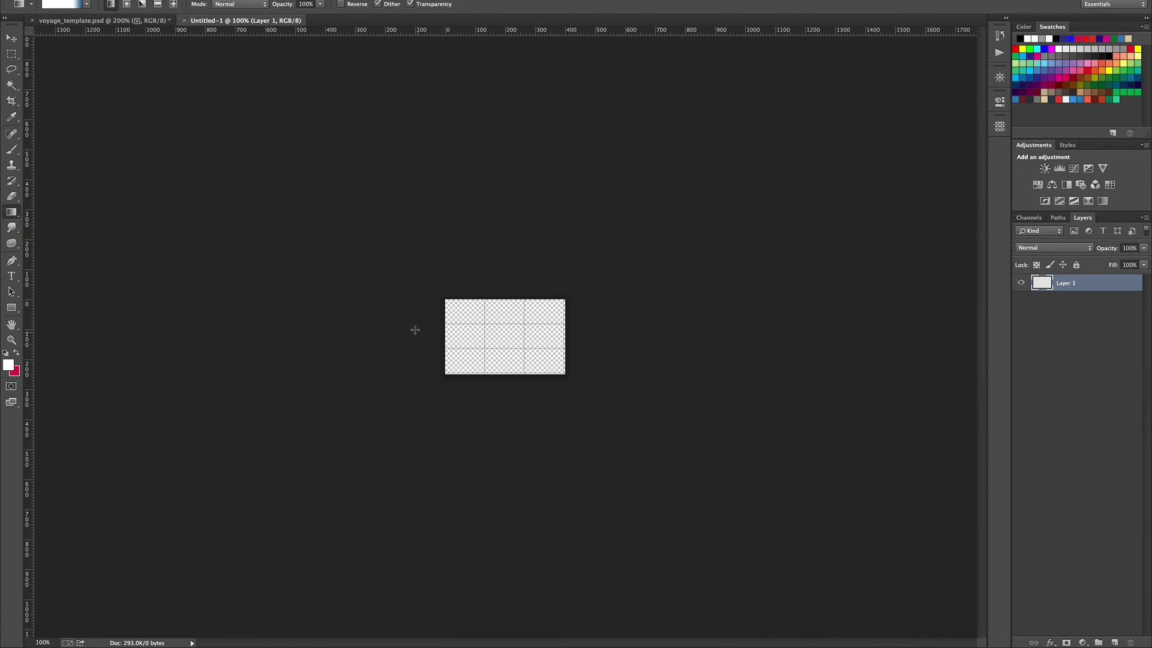
left_click_drag(433, 331, 561, 335)
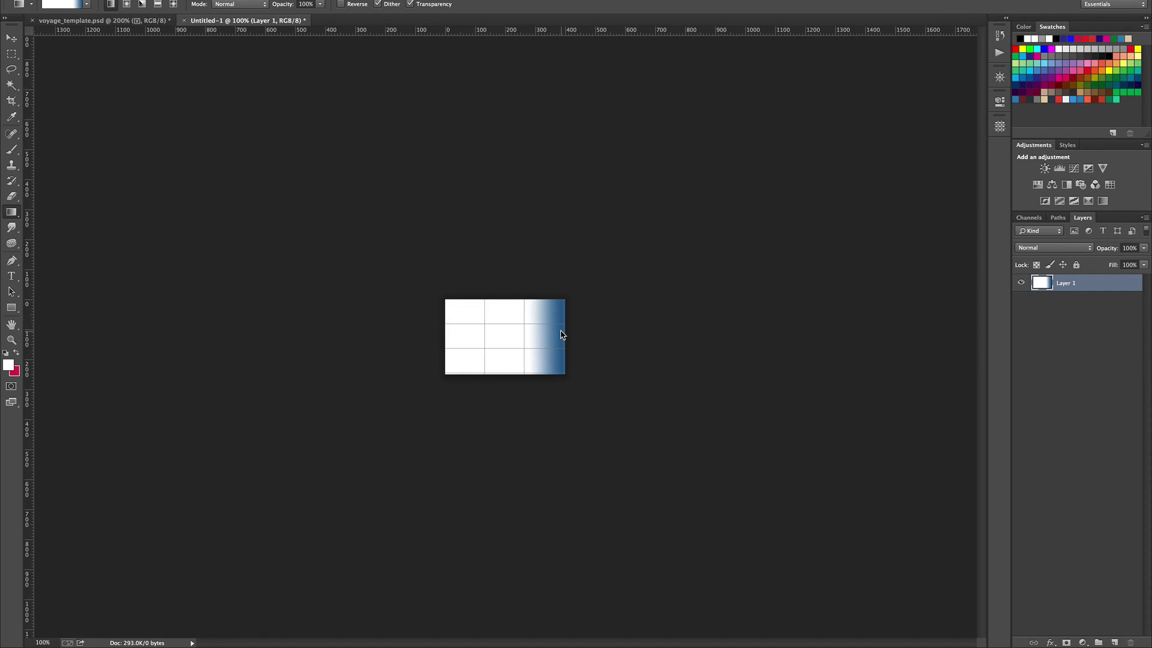
Copy Layer 1's styling as CSS for the HTML editor.
right_click(1062, 284)
left_click(1035, 269)
key("super+Tab")
Paste the .Layer_1 CSS after the Shape_9 rule, then delete that block again.
left_click(48, 529)
key("Return")
key("super+v")
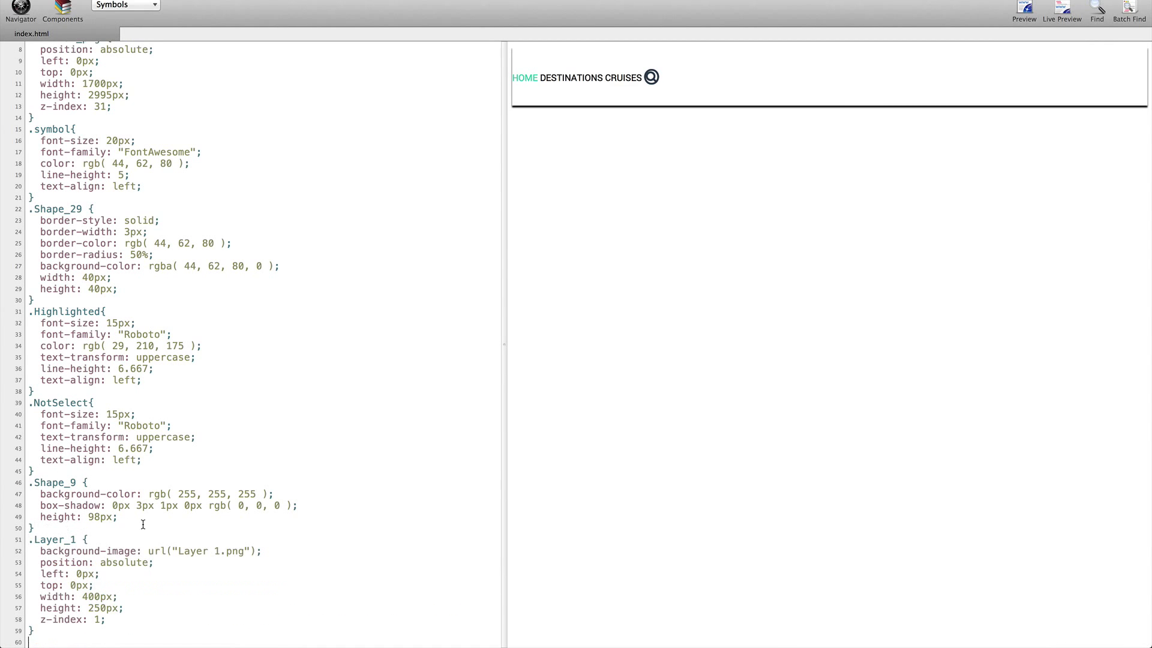
scroll(142, 523, "down", 1)
scroll(143, 524, "down", 4)
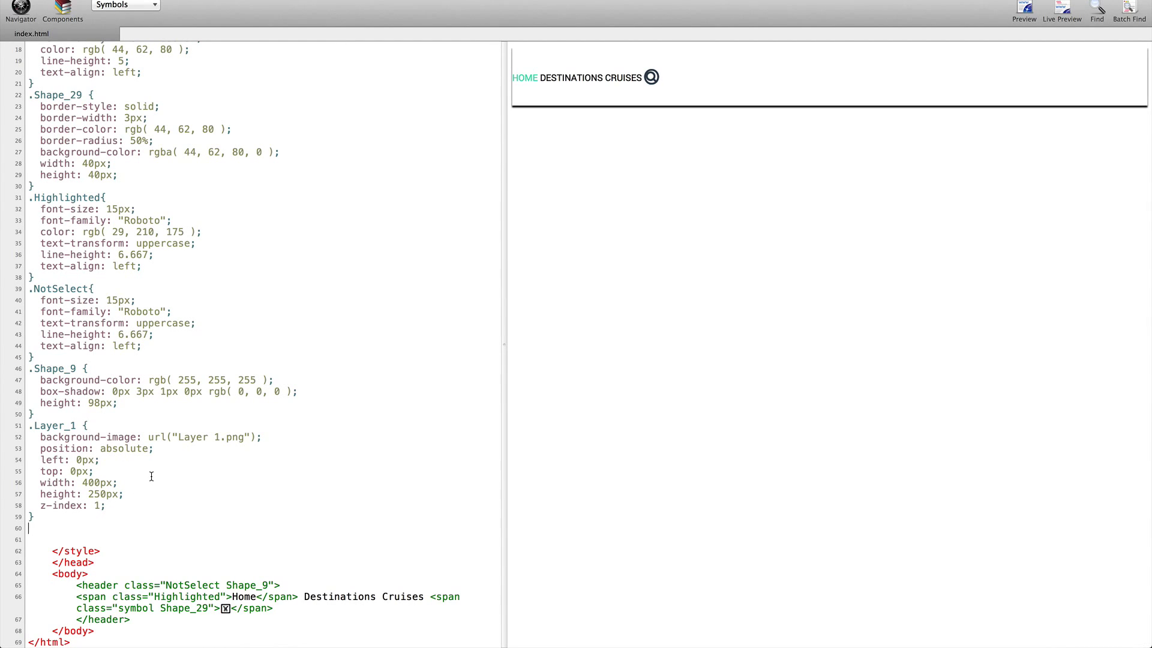
left_click_drag(36, 519, 13, 426)
key("BackSpace")
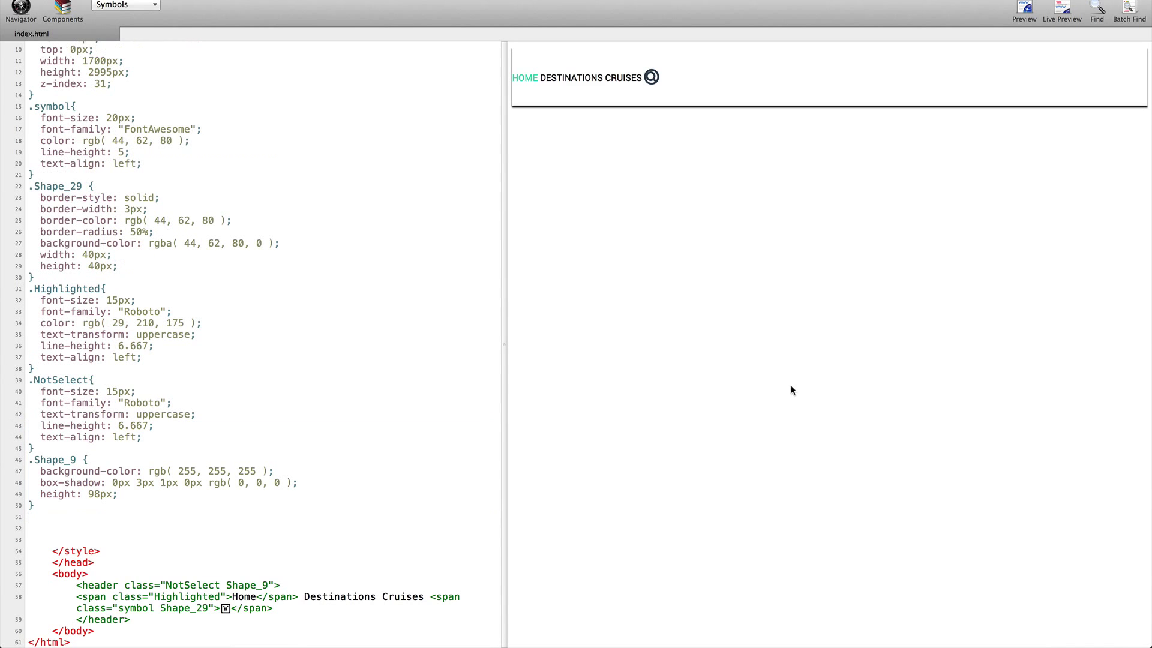
left_click(906, 641)
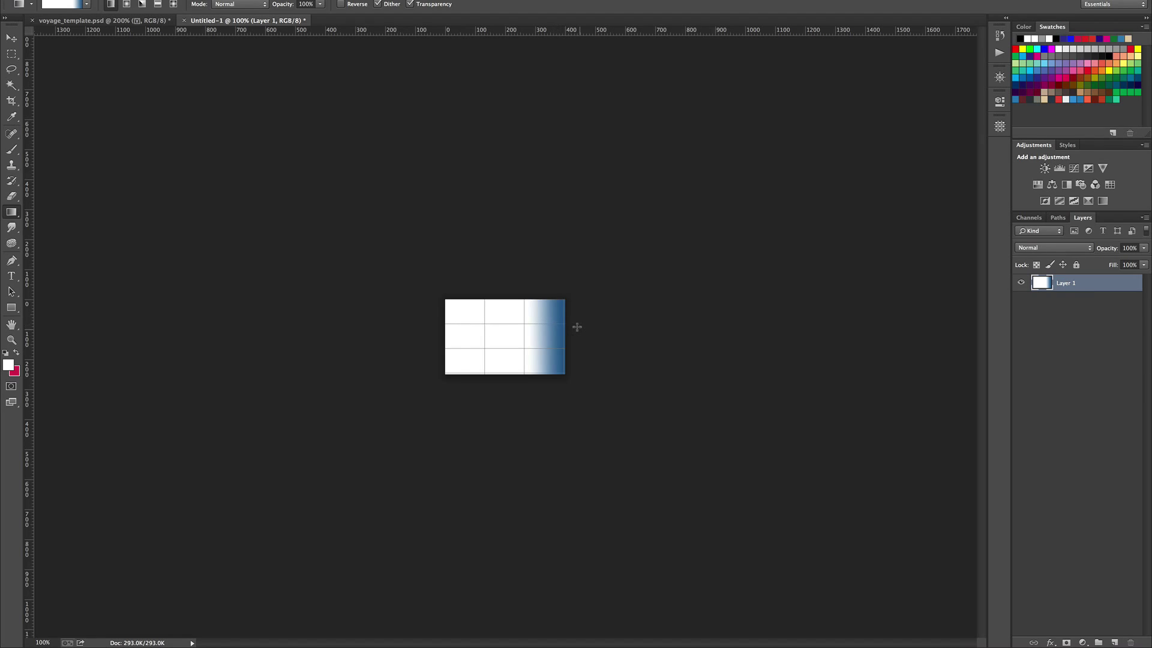
Undo the gradient and draw a 322×160 px rectangle.
key("ctrl+z")
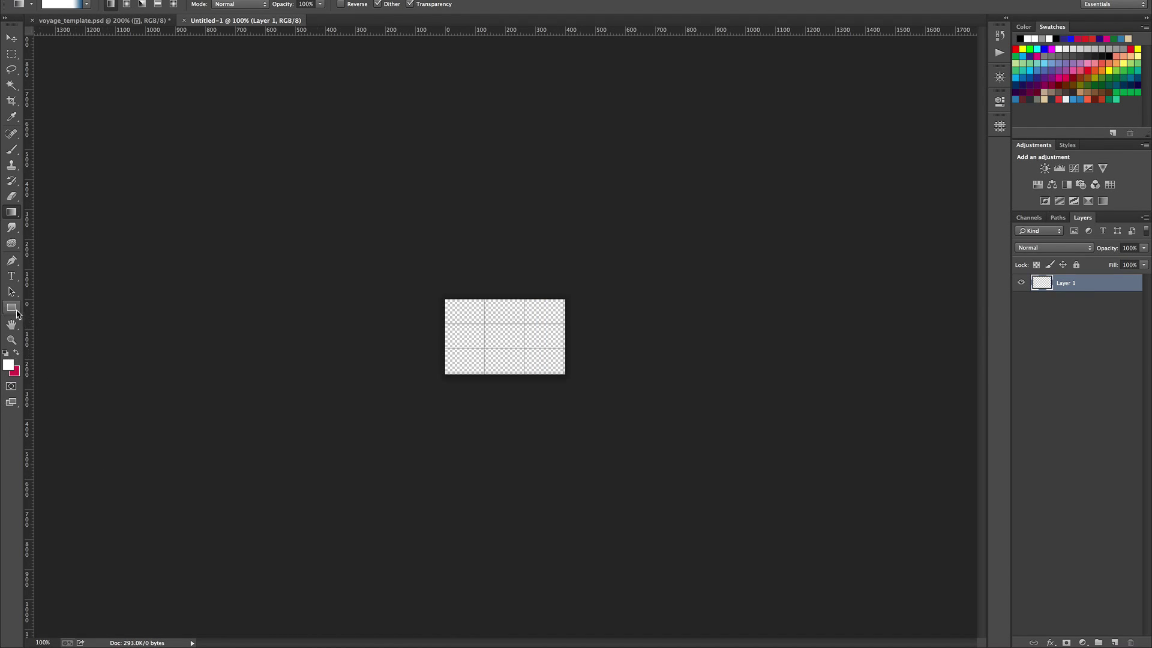
left_click(11, 308)
left_click_drag(457, 312, 551, 357)
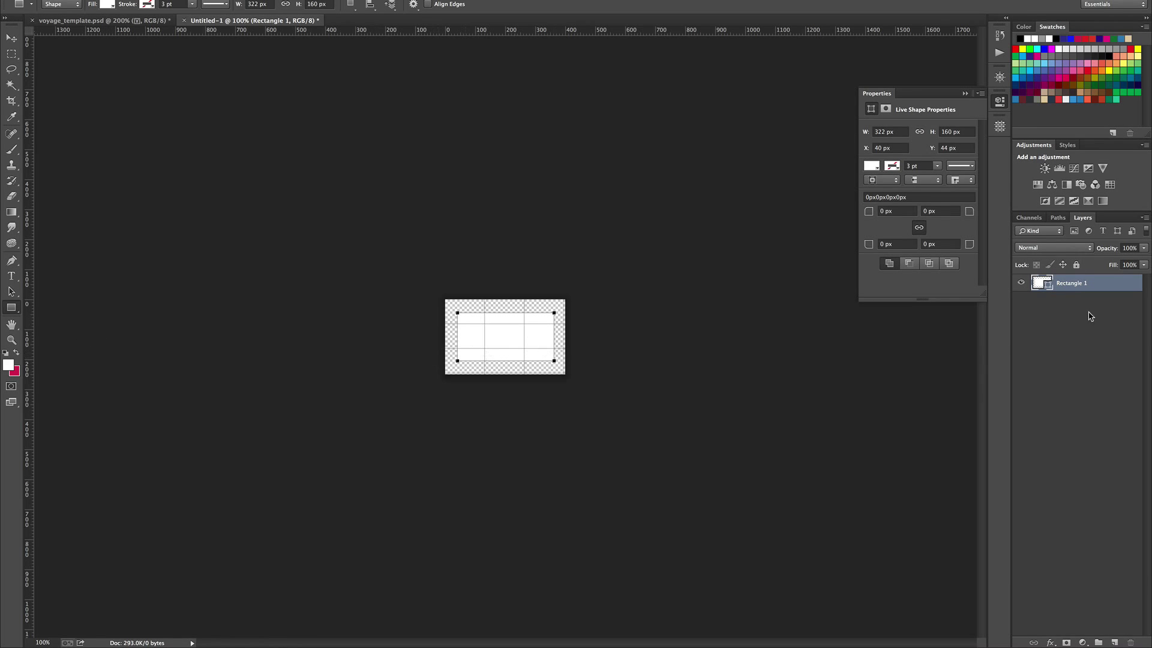
Give Rectangle 1 a black-and-white gradient overlay and copy its CSS.
left_click(1050, 643)
left_click(1070, 537)
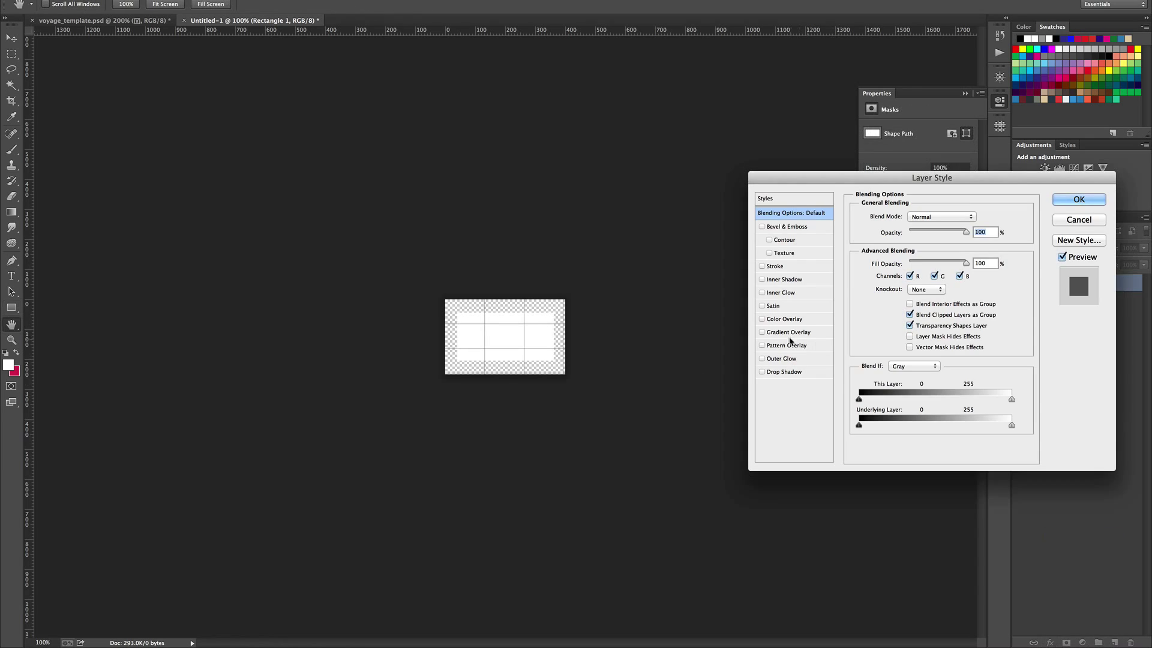
left_click(762, 333)
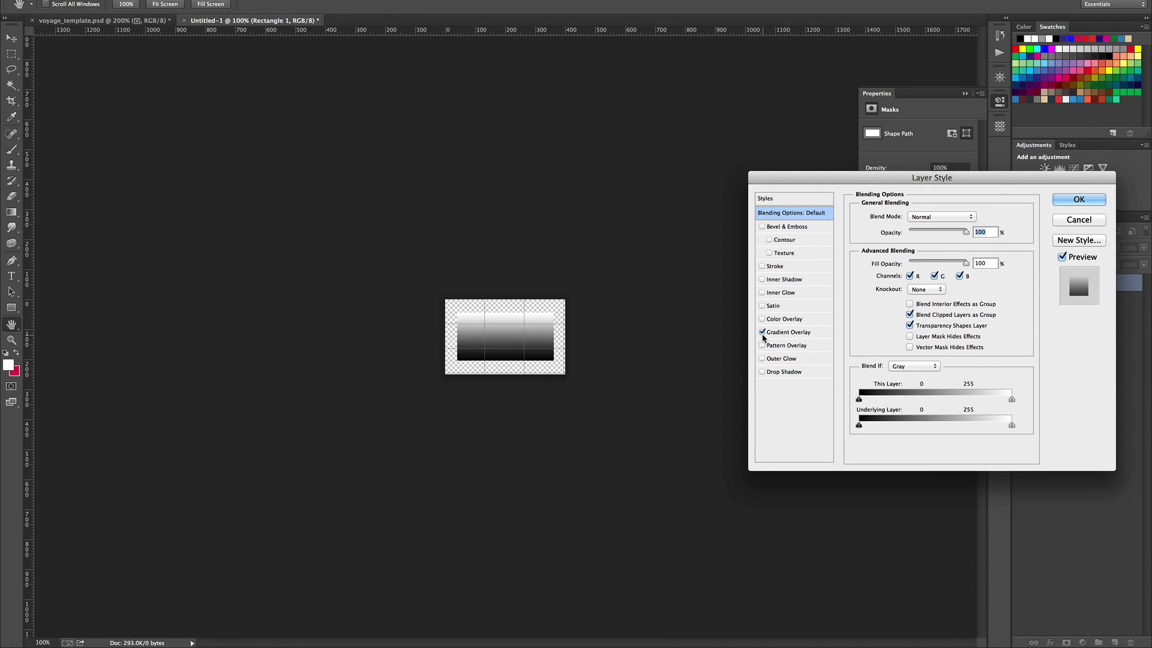
left_click(1077, 205)
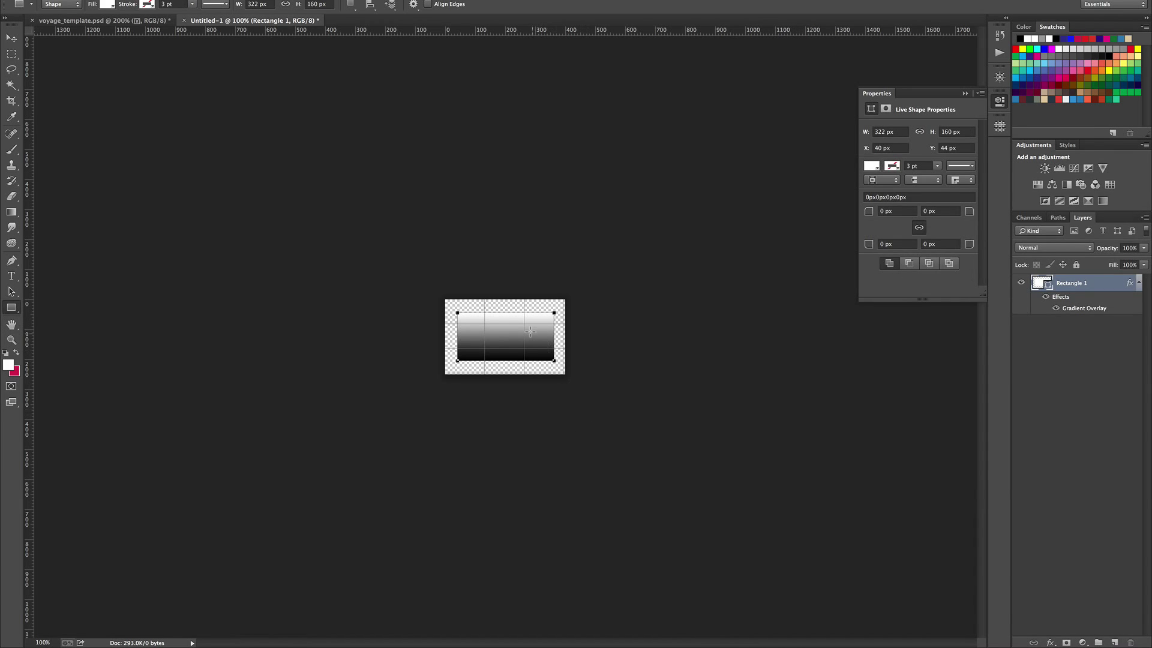
right_click(1068, 281)
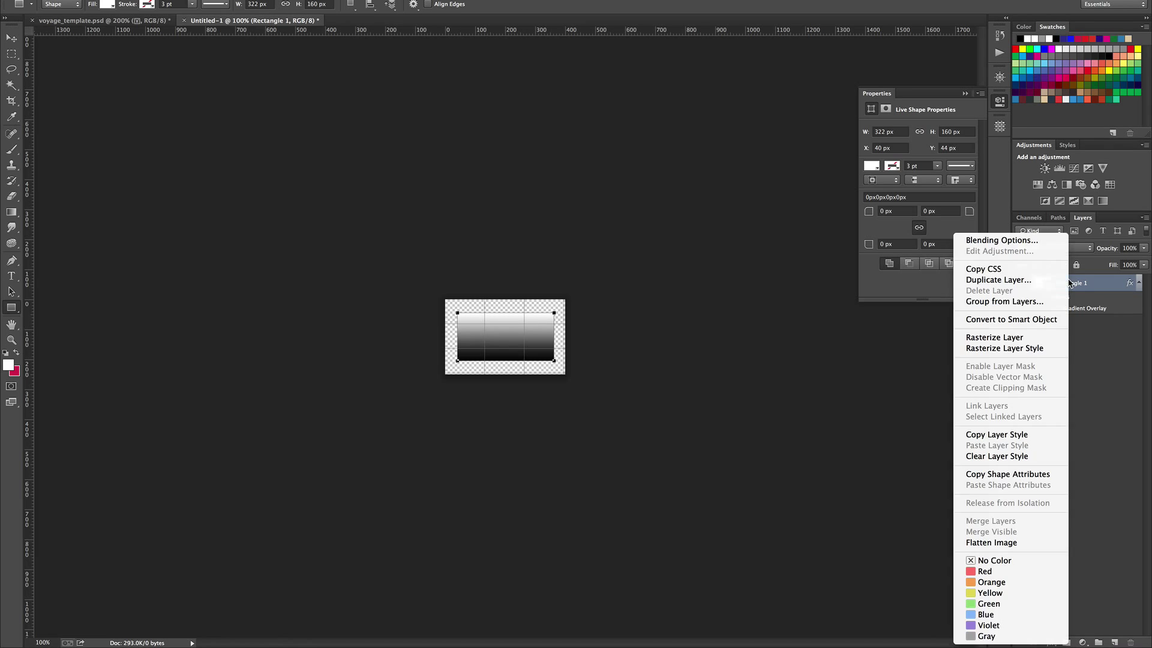
left_click(1039, 269)
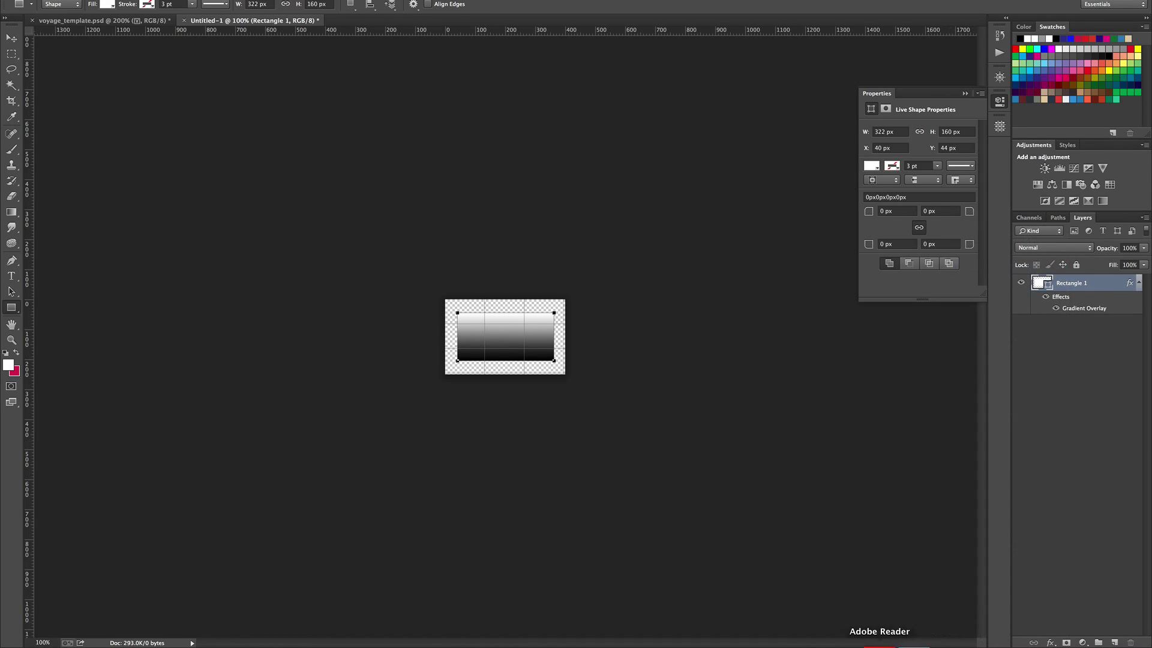
left_click(826, 643)
Paste the .Rectangle_1 CSS on line 51 without its z-index, position, left and top lines.
left_click(35, 520)
key("super+v")
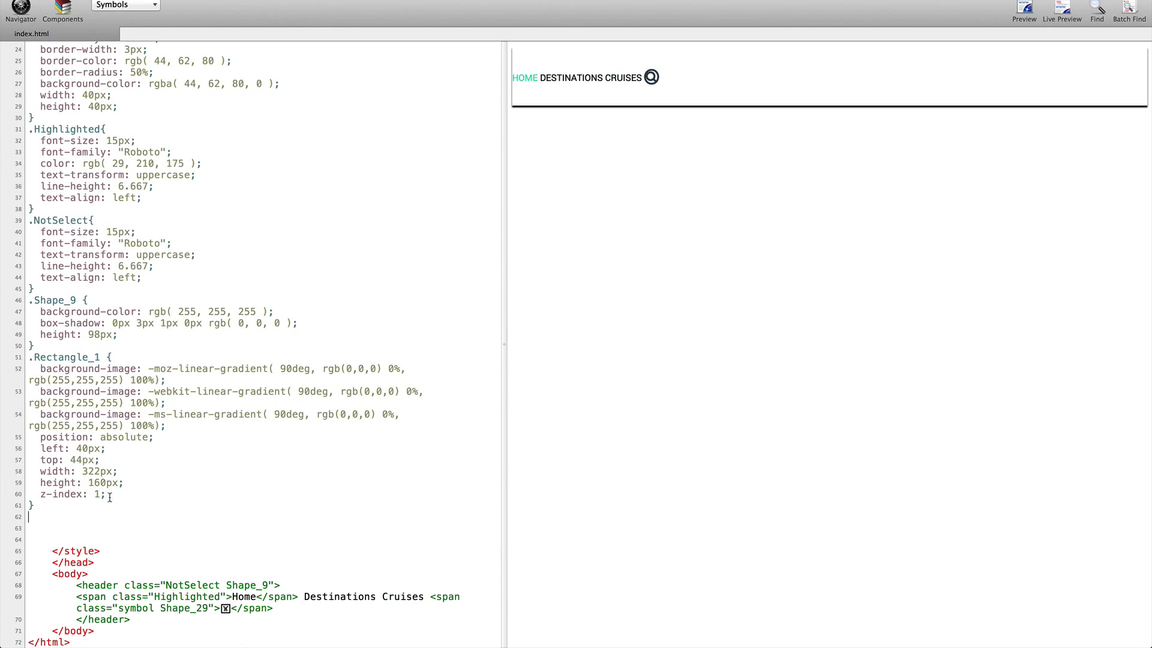
left_click_drag(108, 495, 1, 492)
key("BackSpace")
key("BackSpace")
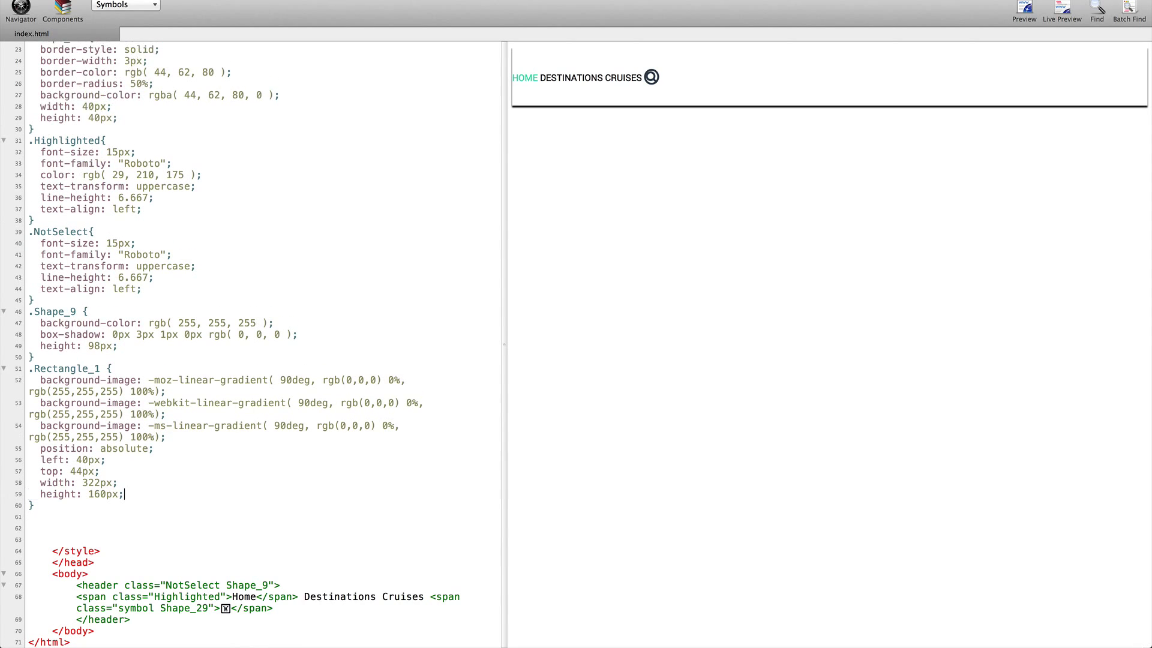
left_click_drag(110, 474, 1, 450)
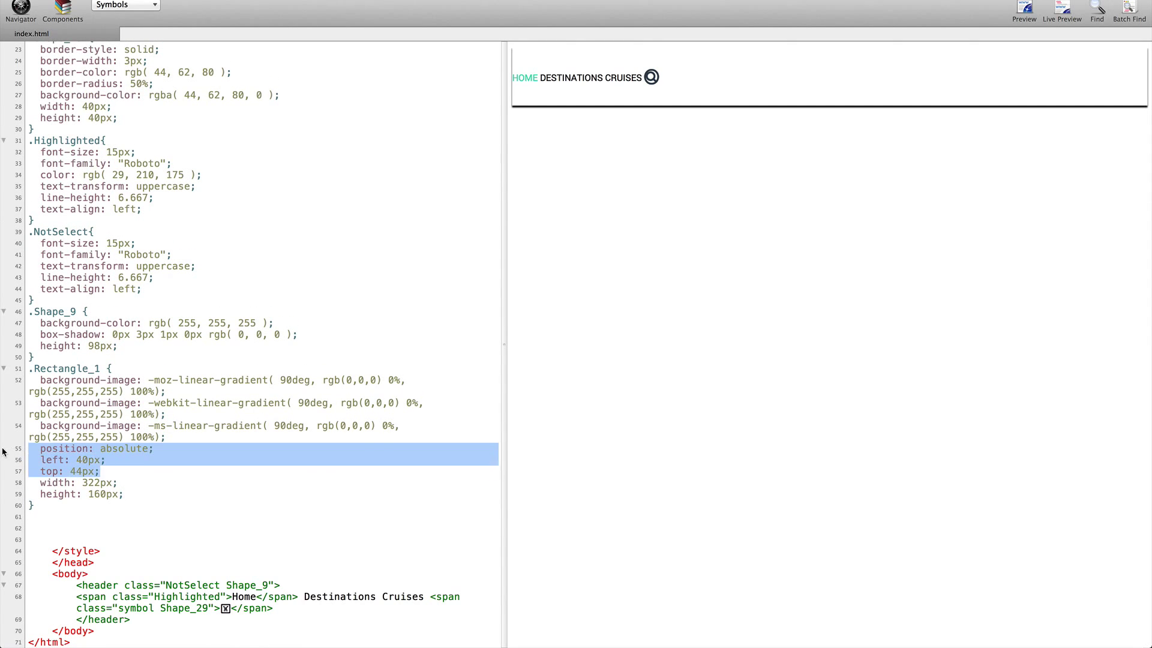
key("BackSpace")
key("BackSpace")
Add a div with class Rectangle_1 below the header.
double_click(70, 403)
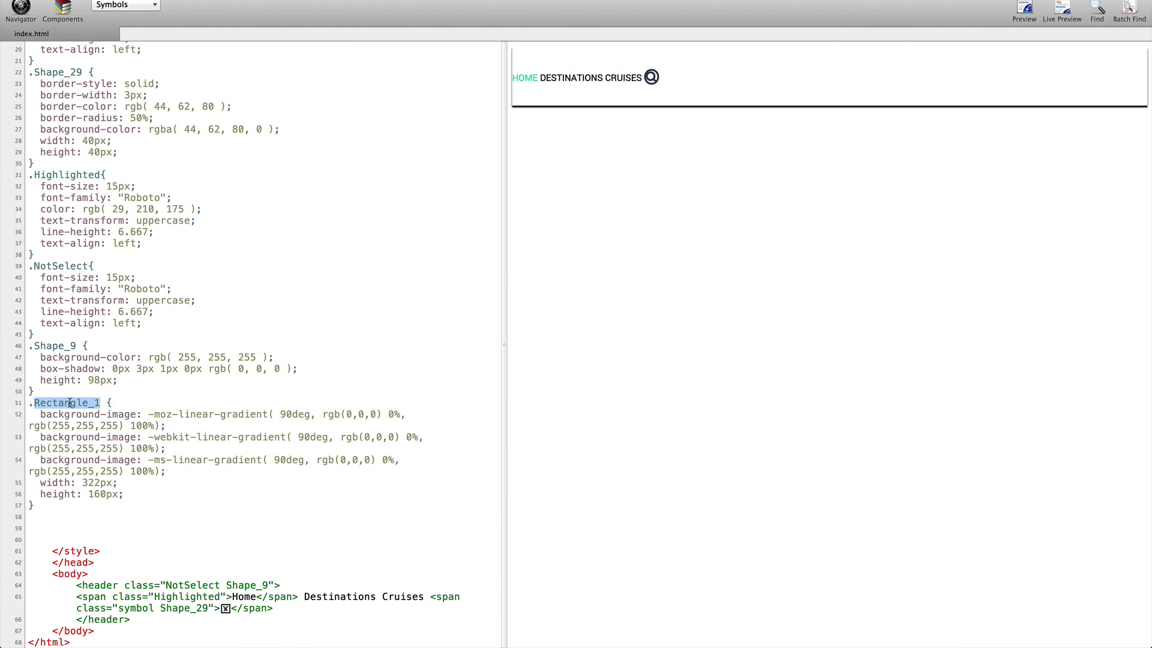
scroll(264, 514, "down", 2)
scroll(265, 514, "up", 2)
left_click(140, 619)
key("Return")
type("<div")
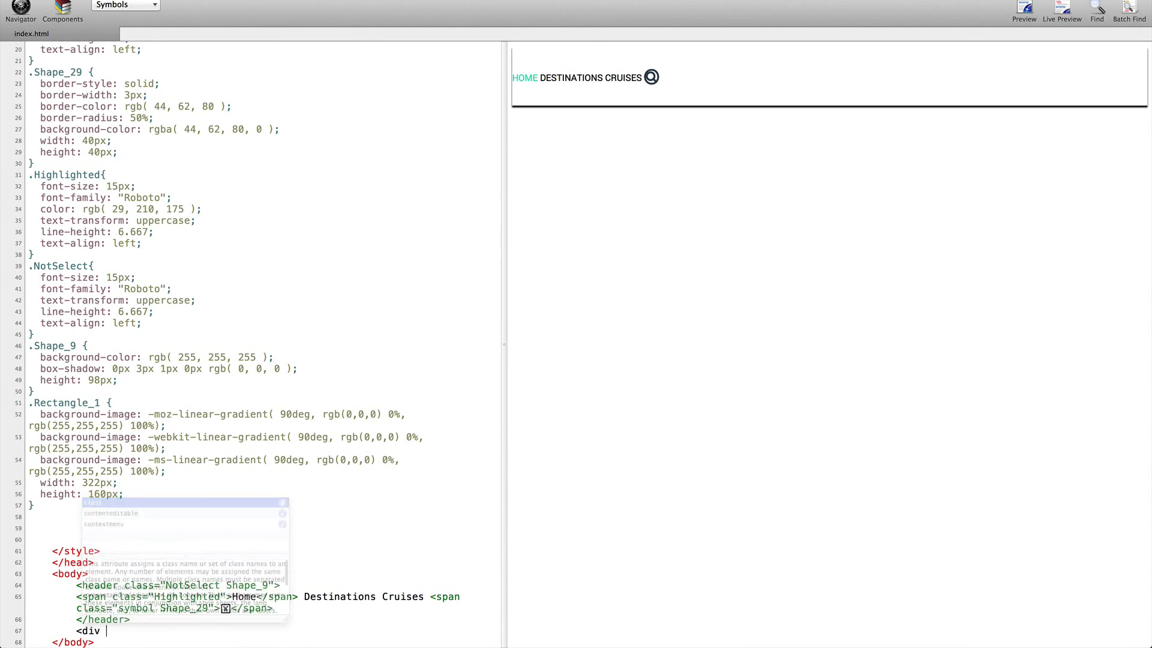
type(" class=\"Rectangle_1\"></div>")
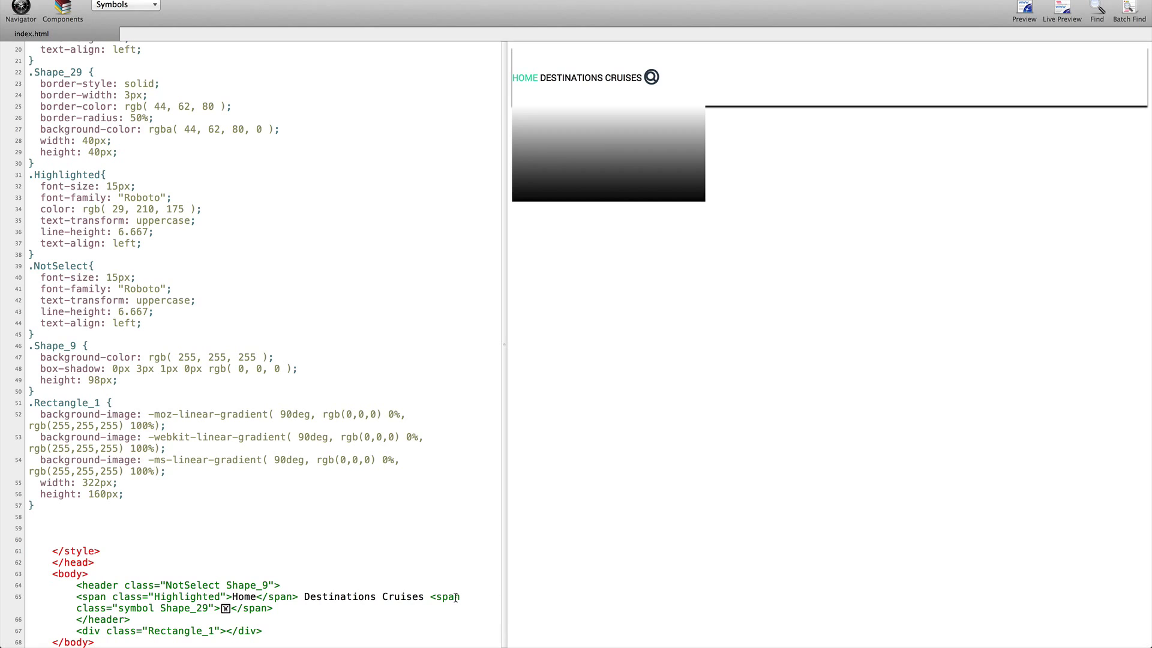
left_click(909, 645)
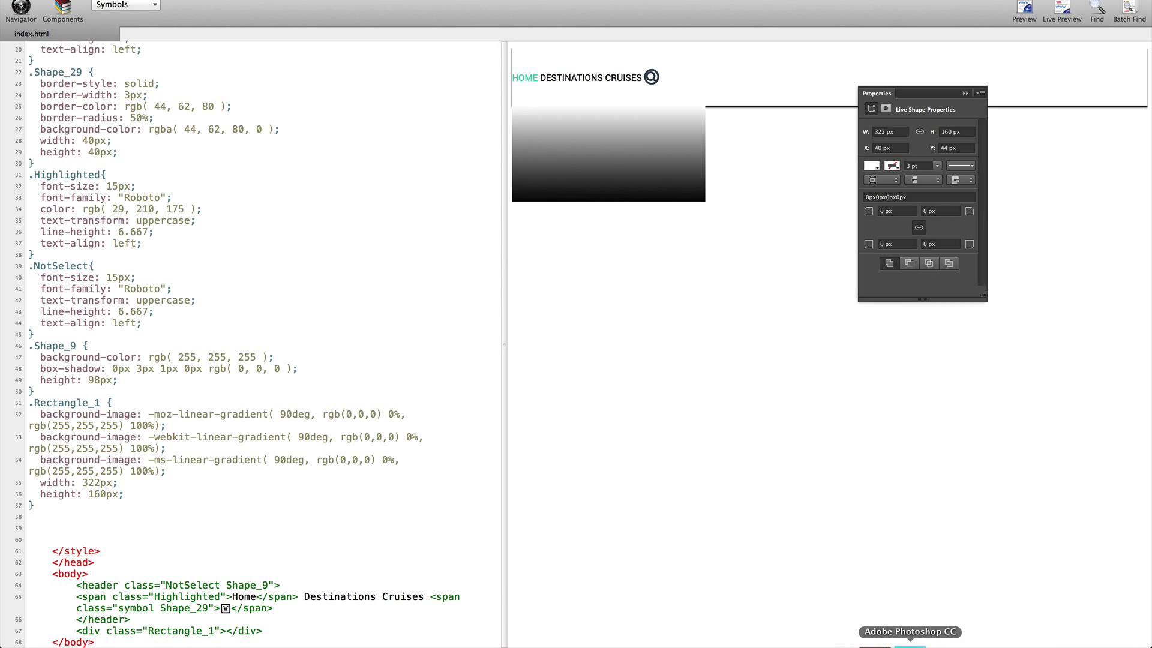